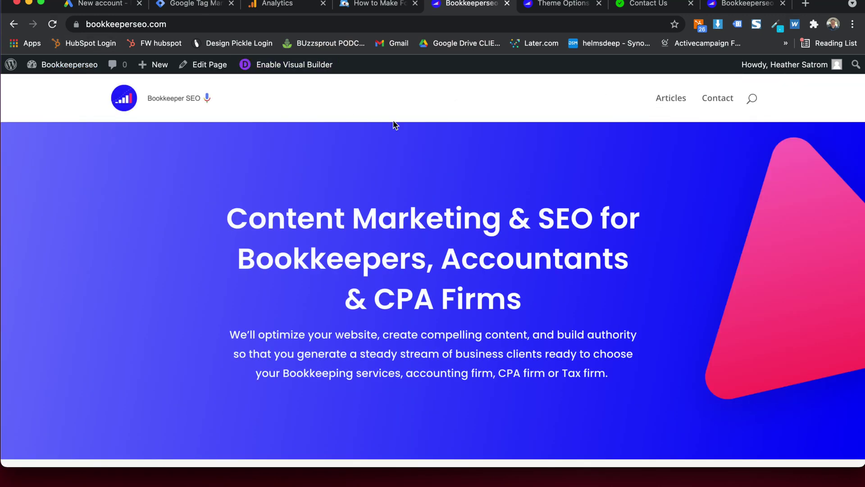
- Open the site's Contact page and put the cursor in the Leave A Message form's Name field
{"action": "left_click", "coordinate": [721, 98]}
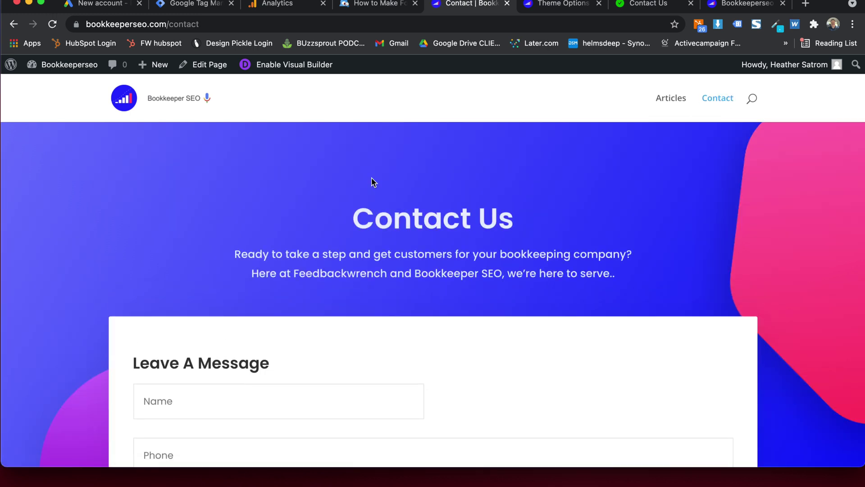
{"action": "scroll", "coordinate": [372, 182], "scroll_direction": "down", "scroll_amount": 4}
{"action": "scroll", "coordinate": [199, 216], "scroll_direction": "down", "scroll_amount": 1}
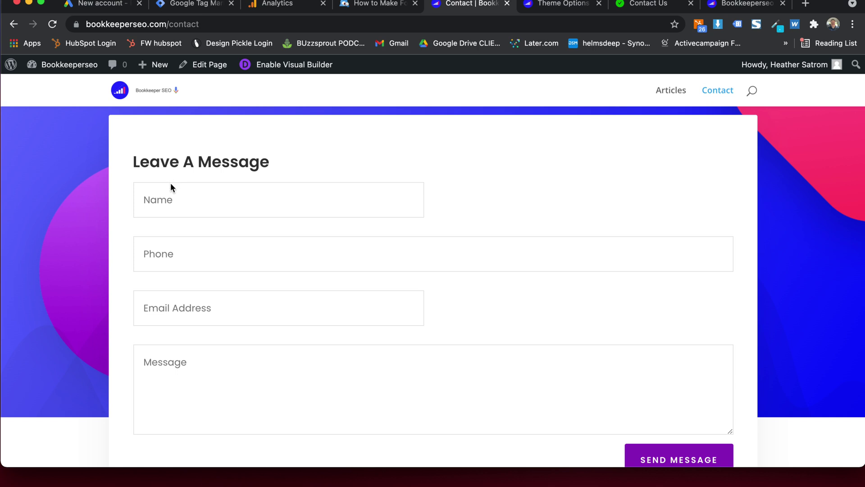
{"action": "key", "text": "Escape"}
{"action": "scroll", "coordinate": [210, 348], "scroll_direction": "down", "scroll_amount": 1}
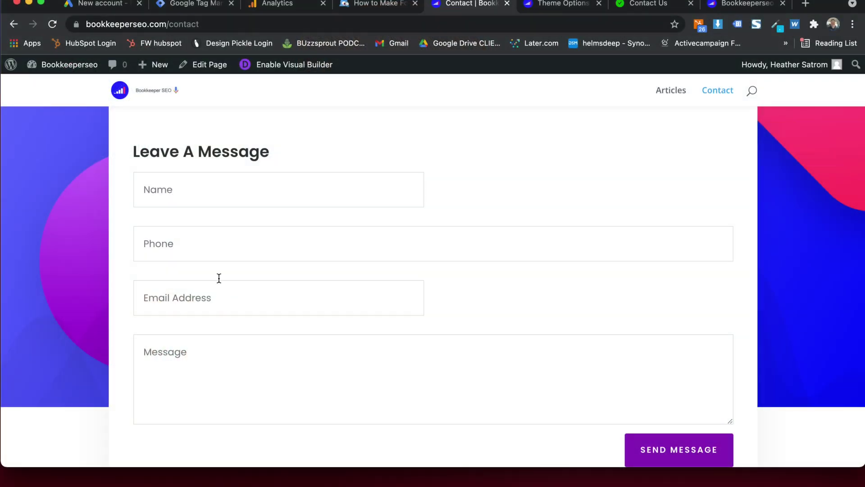
{"action": "left_click", "coordinate": [212, 202]}
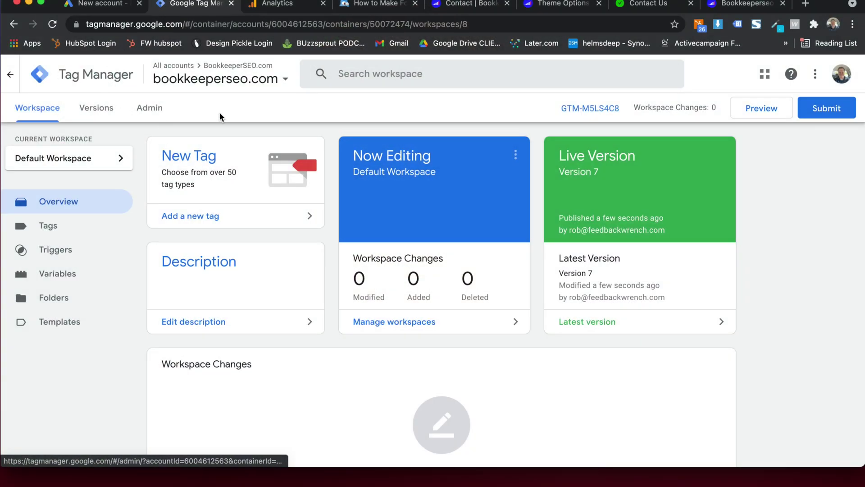
- Start container preview, close Tag Assistant, and open the container's Admin settings
{"action": "left_click", "coordinate": [766, 114]}
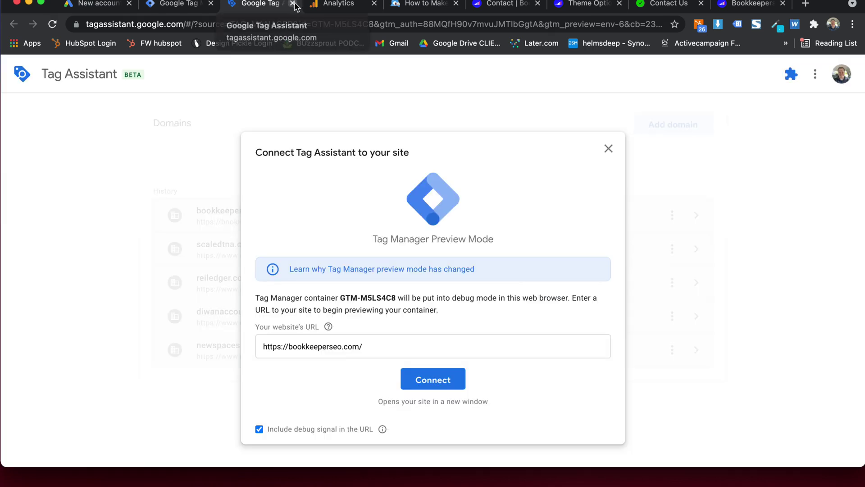
{"action": "left_click", "coordinate": [293, 3]}
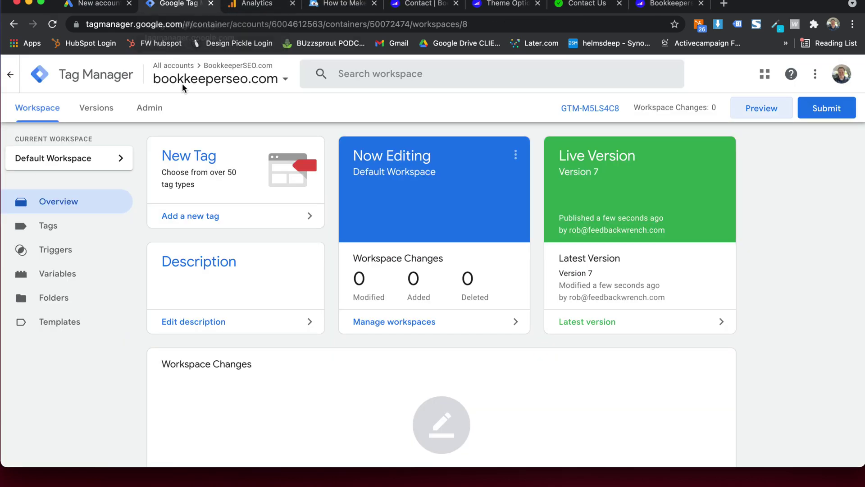
{"action": "left_click", "coordinate": [148, 107]}
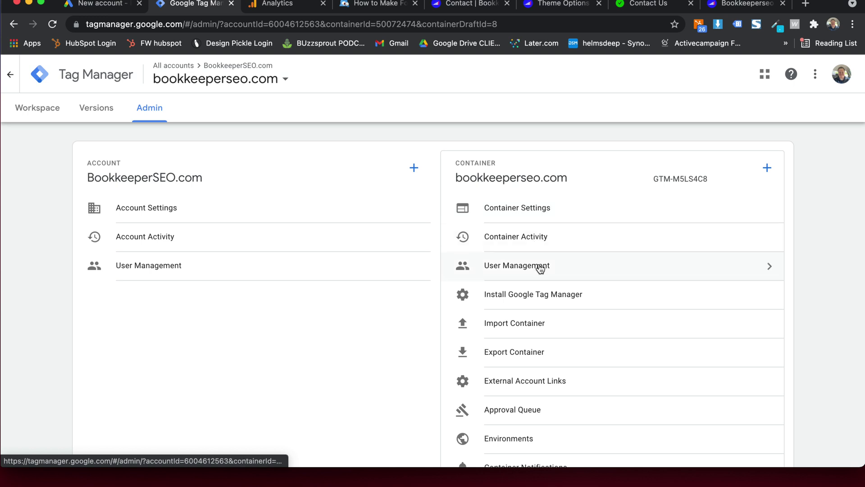
- Open Install Google Tag Manager to show the head and body code snippets
{"action": "scroll", "coordinate": [537, 247], "scroll_direction": "down", "scroll_amount": 1}
{"action": "left_click", "coordinate": [542, 279]}
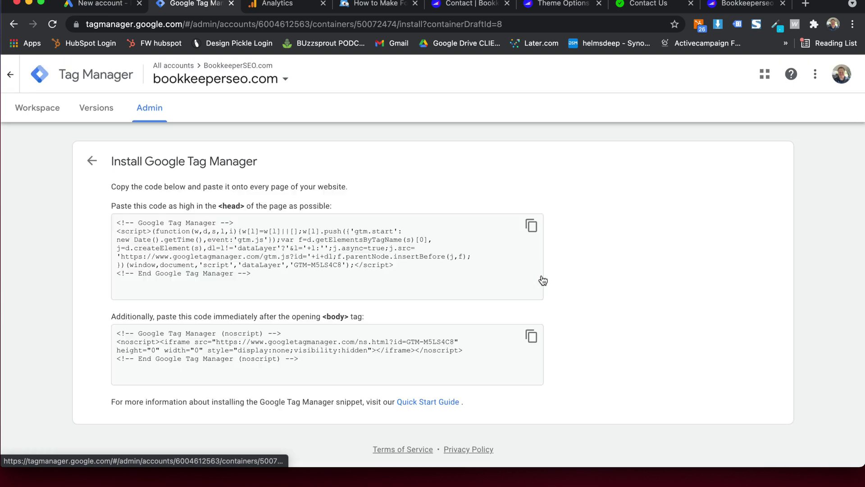
{"action": "scroll", "coordinate": [133, 267], "scroll_direction": "up", "scroll_amount": 3}
{"action": "scroll", "coordinate": [133, 266], "scroll_direction": "up", "scroll_amount": 3}
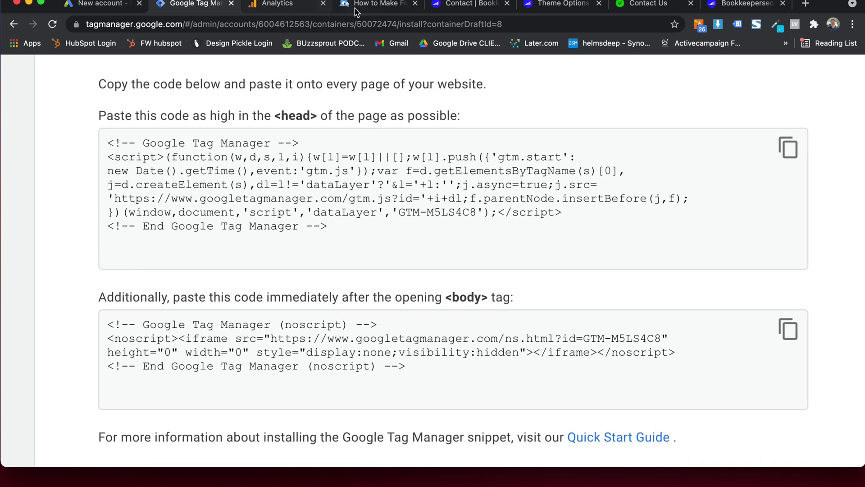
{"action": "left_click", "coordinate": [365, 5]}
- Open the Integration tab of Divi Theme Options to view the header and body code fields
{"action": "left_click", "coordinate": [310, 9]}
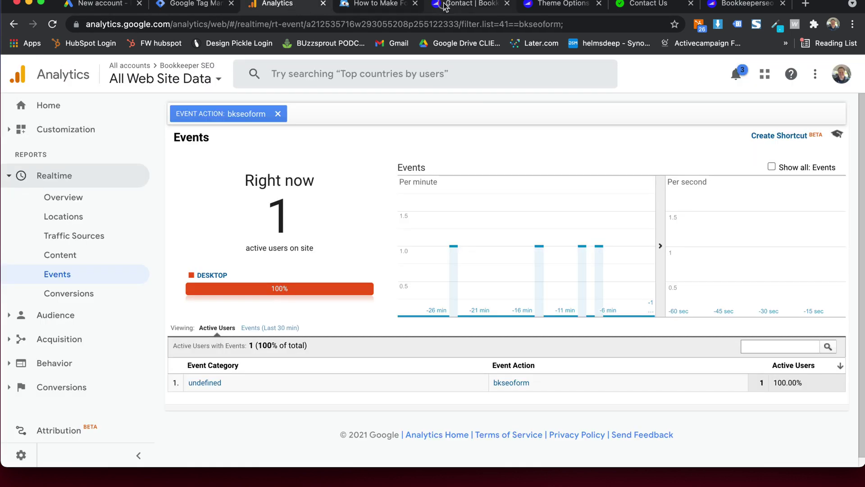
{"action": "left_click", "coordinate": [445, 5]}
{"action": "mouse_move", "coordinate": [55, 66]}
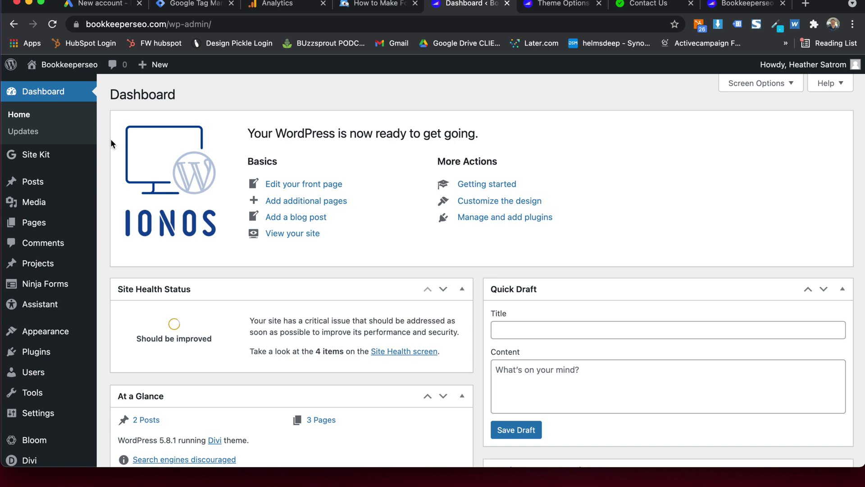
{"action": "scroll", "coordinate": [110, 140], "scroll_direction": "down", "scroll_amount": 6}
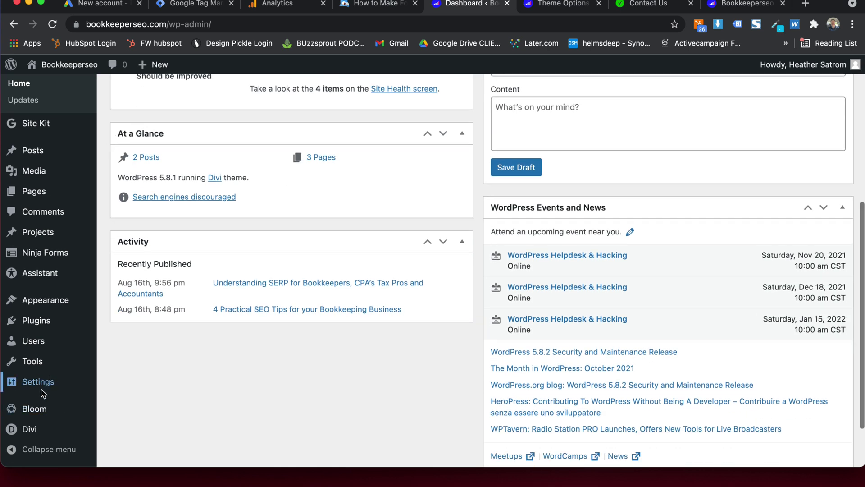
{"action": "mouse_move", "coordinate": [29, 428]}
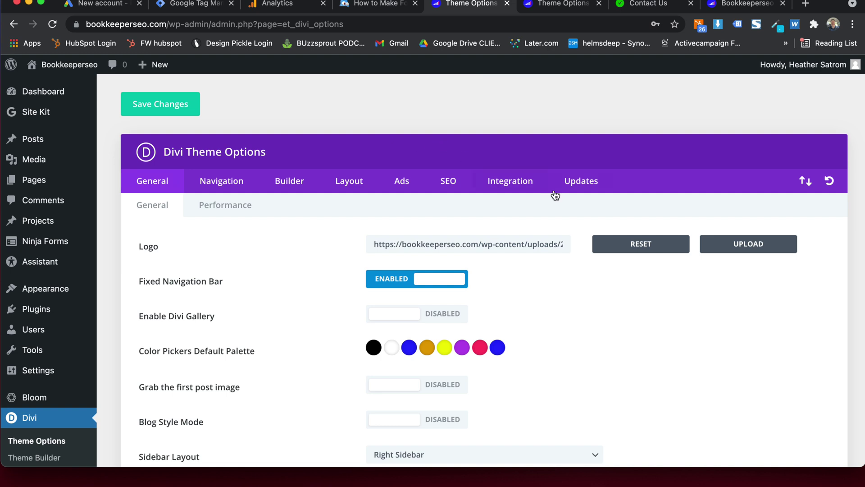
{"action": "left_click", "coordinate": [528, 183]}
{"action": "scroll", "coordinate": [469, 161], "scroll_direction": "down", "scroll_amount": 1}
{"action": "left_click", "coordinate": [194, 5]}
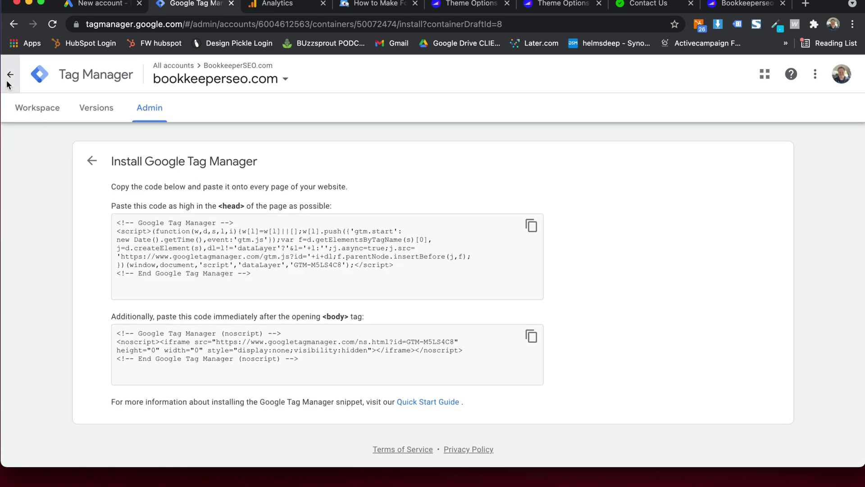
- Find the bookkeeperseo.com container GTM-M5LS4C8 and copy its head snippet from the Install page
{"action": "left_click", "coordinate": [9, 76]}
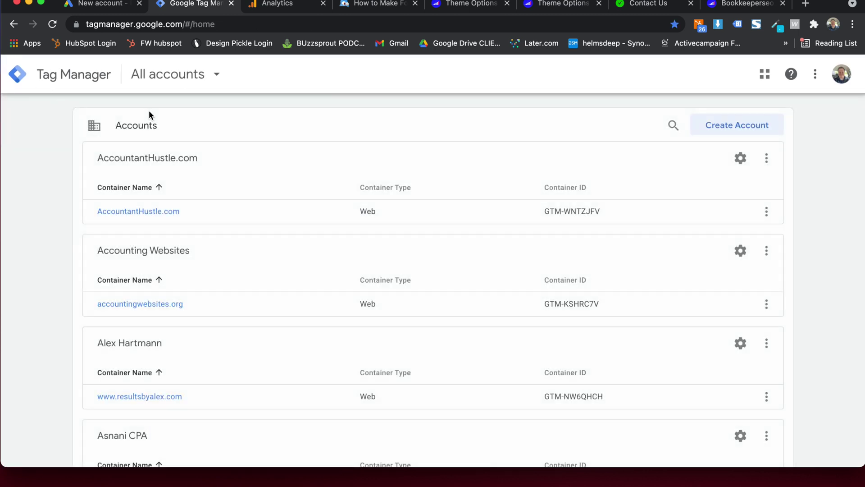
{"action": "key", "text": "super+f"}
{"action": "type", "text": "book"}
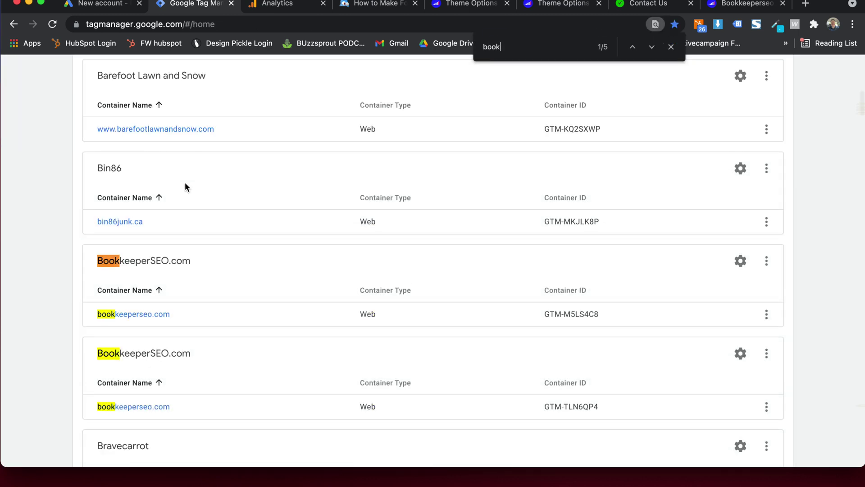
{"action": "left_click", "coordinate": [153, 314]}
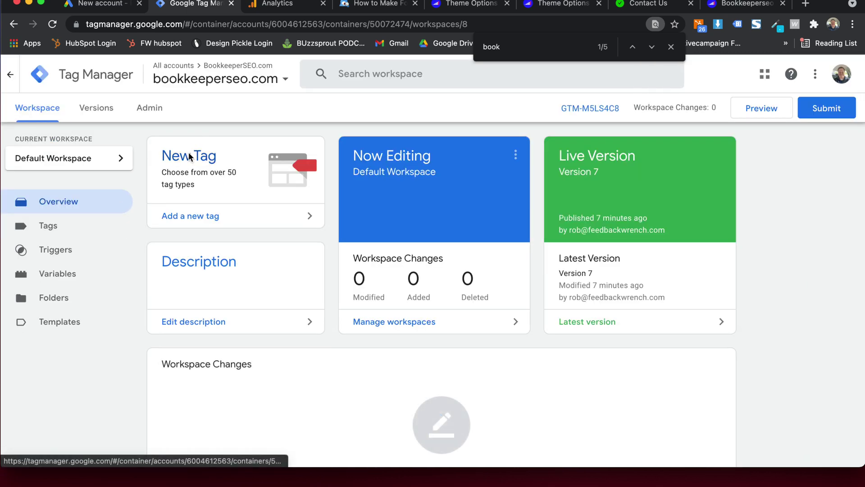
{"action": "left_click", "coordinate": [153, 108]}
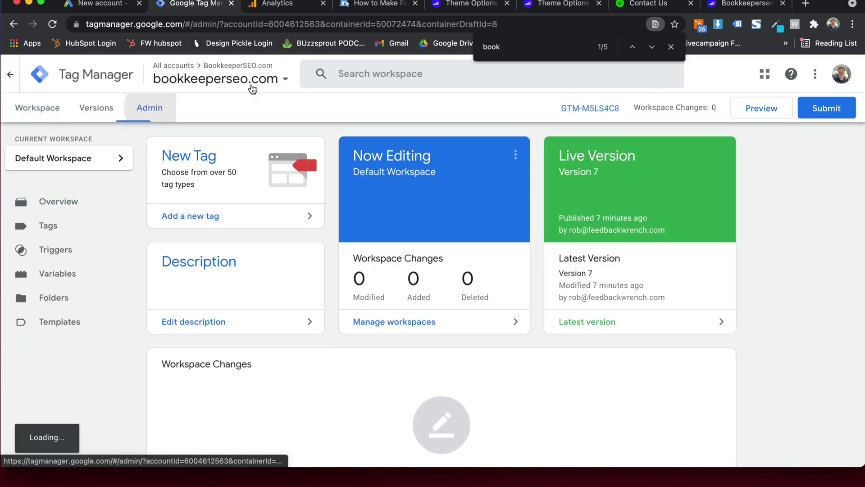
{"action": "scroll", "coordinate": [555, 229], "scroll_direction": "down", "scroll_amount": 1}
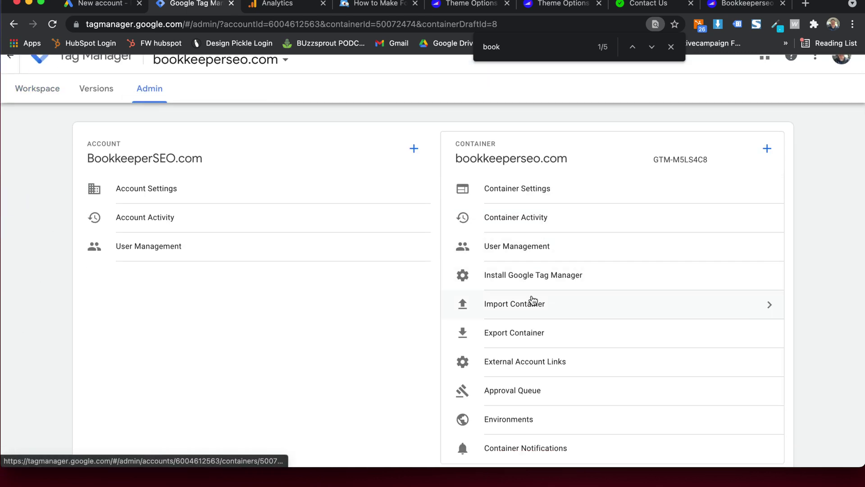
{"action": "left_click", "coordinate": [506, 275]}
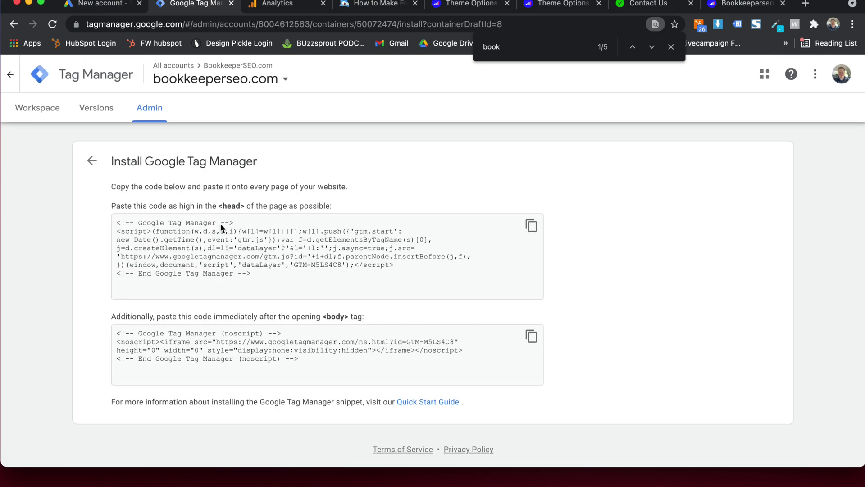
{"action": "left_click", "coordinate": [531, 227]}
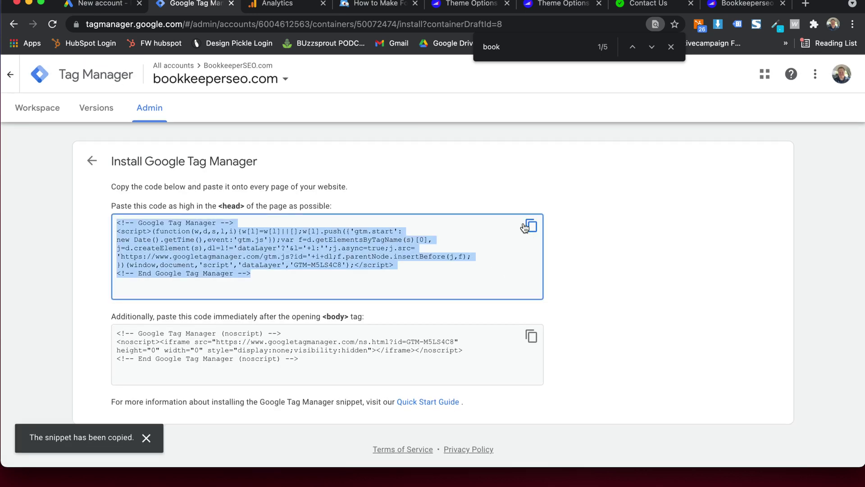
- Check Divi's code integration fields and save the theme option changes
{"action": "left_click", "coordinate": [464, 4]}
{"action": "scroll", "coordinate": [516, 270], "scroll_direction": "down", "scroll_amount": 2}
{"action": "scroll", "coordinate": [516, 269], "scroll_direction": "down", "scroll_amount": 2}
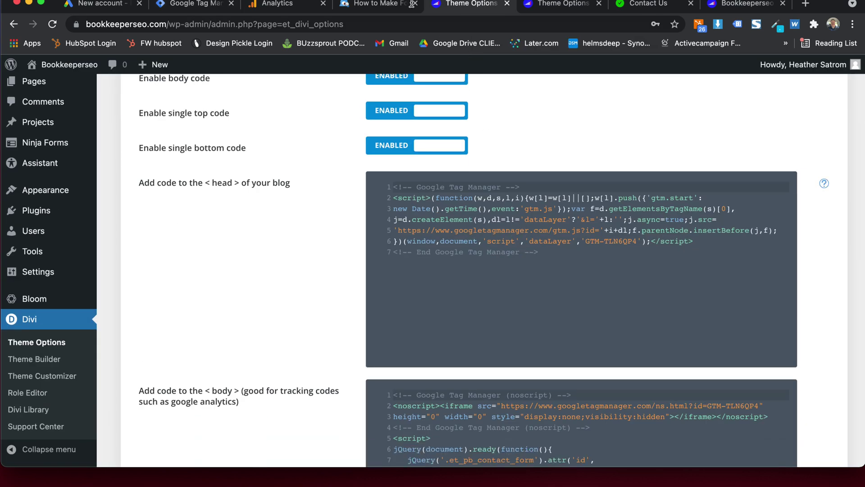
{"action": "left_click", "coordinate": [173, 5]}
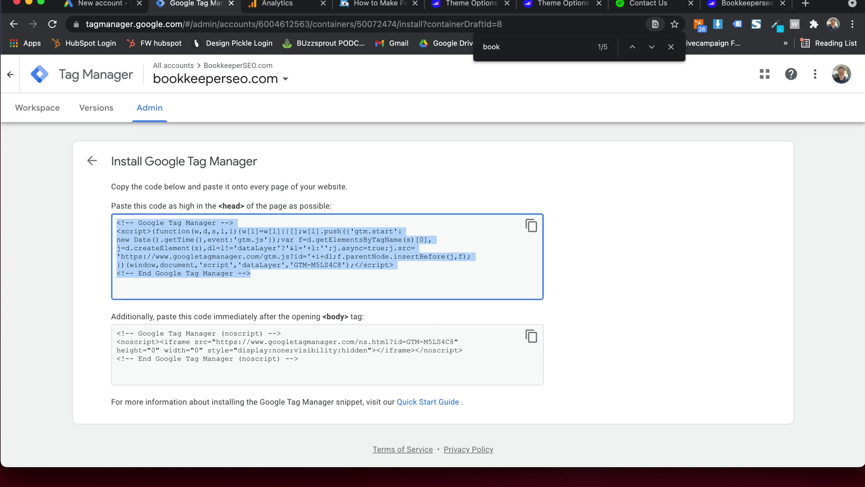
{"action": "left_click", "coordinate": [470, 5]}
{"action": "scroll", "coordinate": [289, 291], "scroll_direction": "down", "scroll_amount": 8}
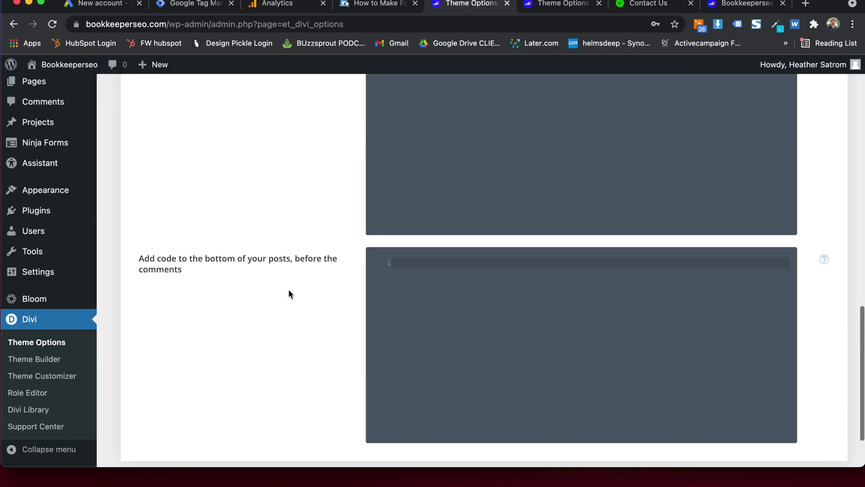
{"action": "scroll", "coordinate": [289, 291], "scroll_direction": "up", "scroll_amount": 12}
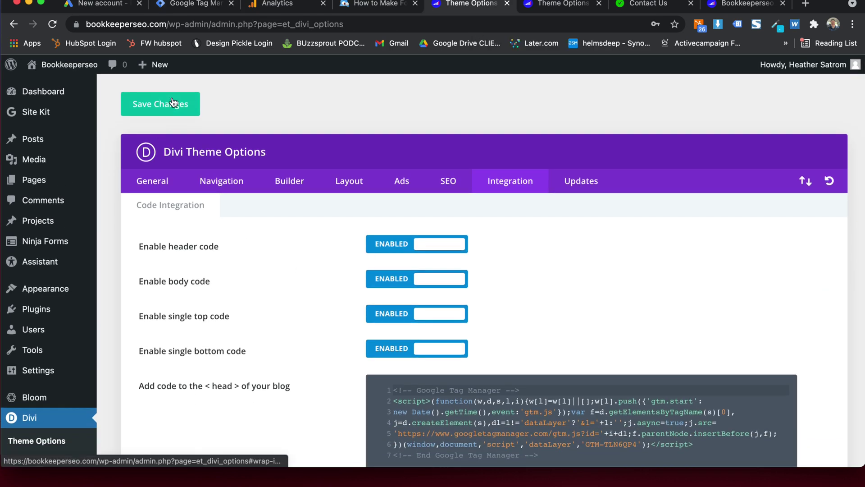
{"action": "left_click", "coordinate": [174, 103]}
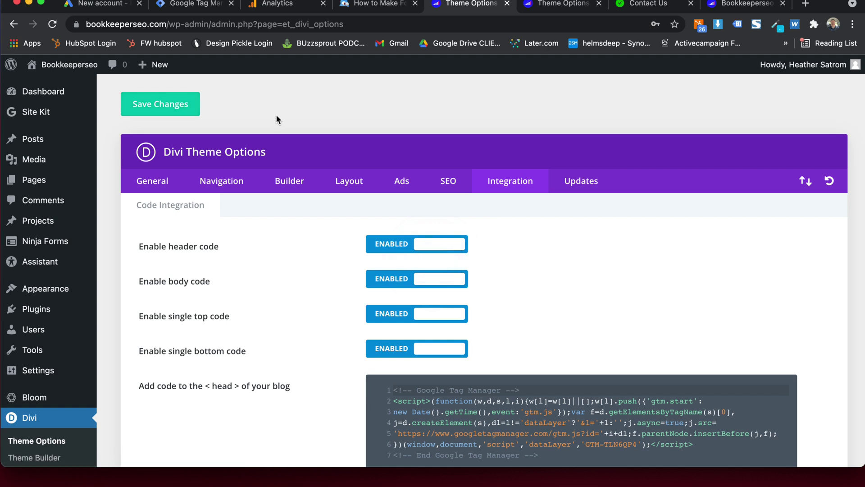
{"action": "left_click", "coordinate": [186, 4]}
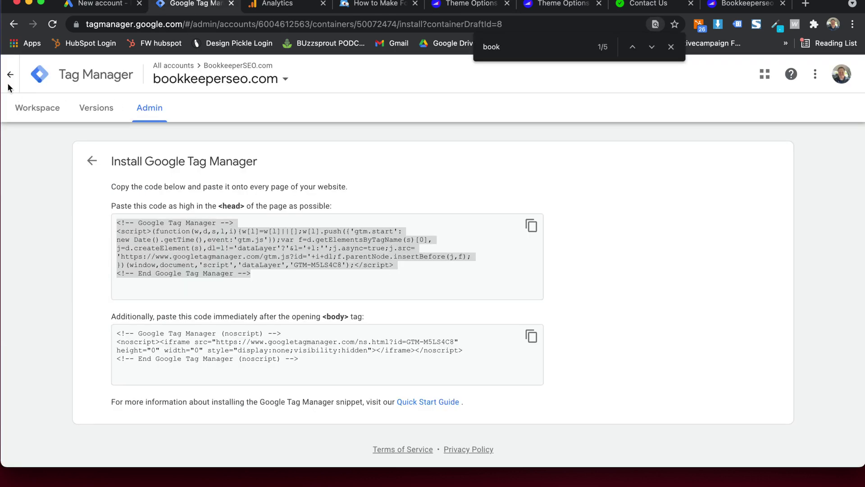
- Review the workspace's tags at normal zoom, then list the triggers including bkseoform FORM ID
{"action": "left_click", "coordinate": [27, 108]}
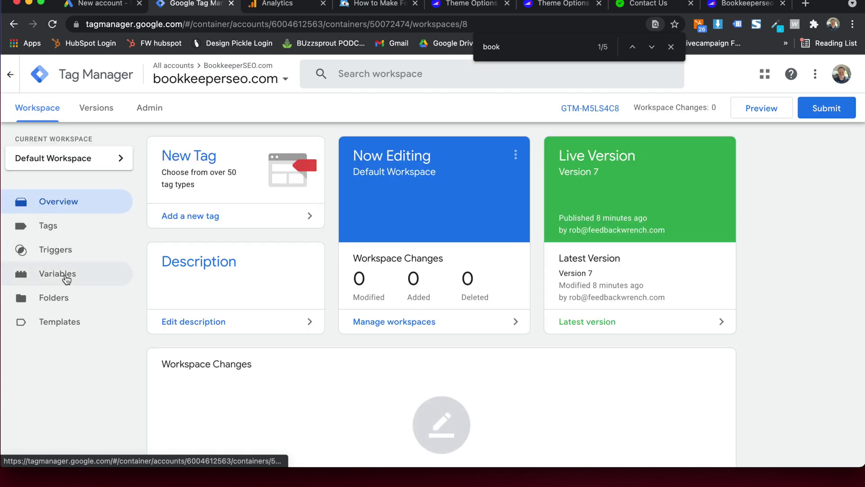
{"action": "left_click", "coordinate": [53, 228]}
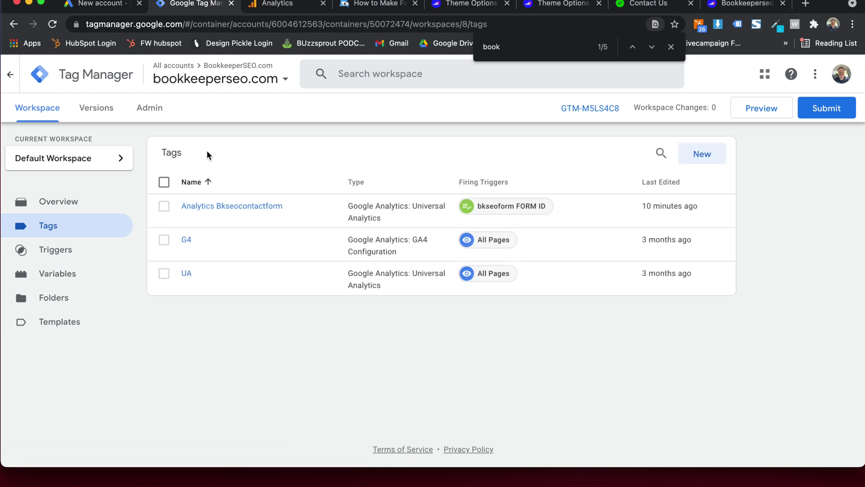
{"action": "scroll", "coordinate": [66, 253], "scroll_direction": "up", "scroll_amount": 3}
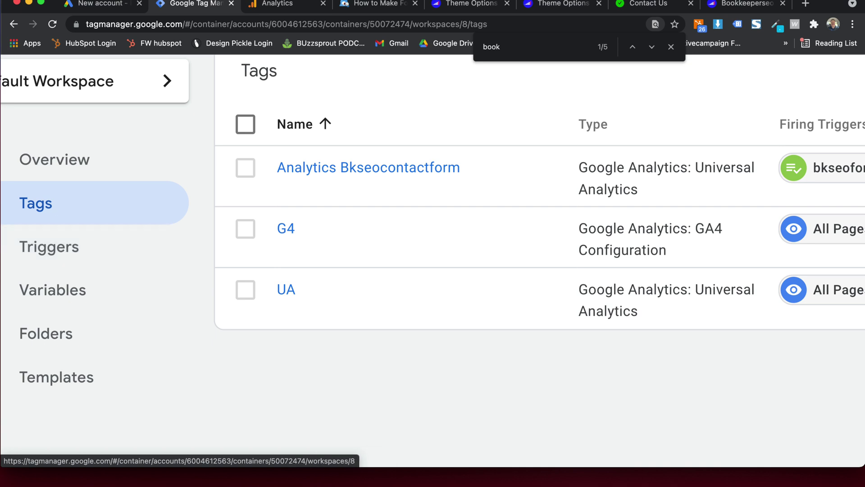
{"action": "left_click", "coordinate": [468, 8]}
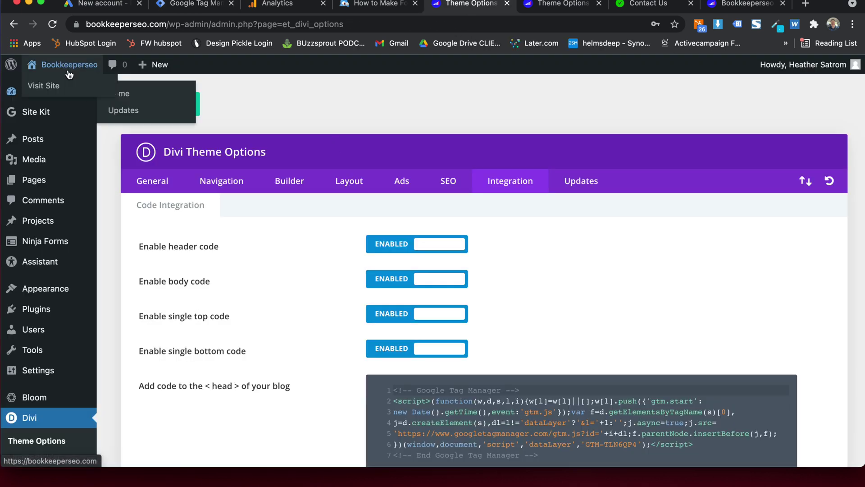
{"action": "left_click", "coordinate": [44, 85]}
{"action": "left_click", "coordinate": [194, 5]}
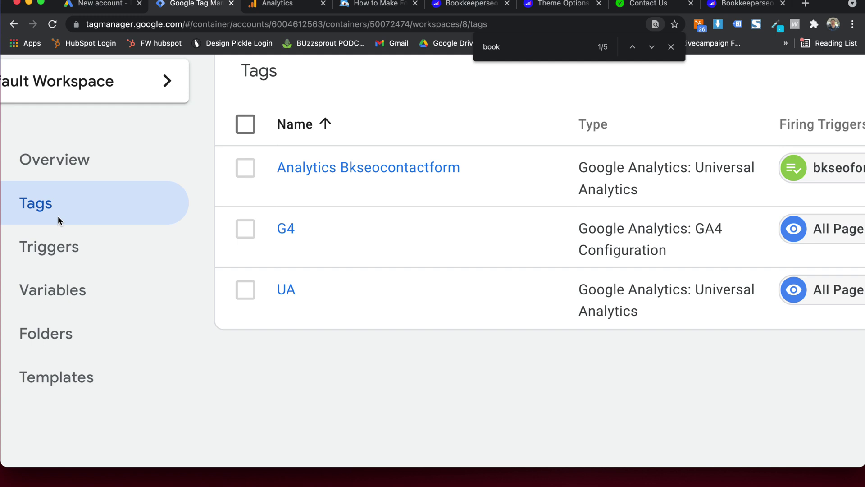
{"action": "key", "text": "super+0"}
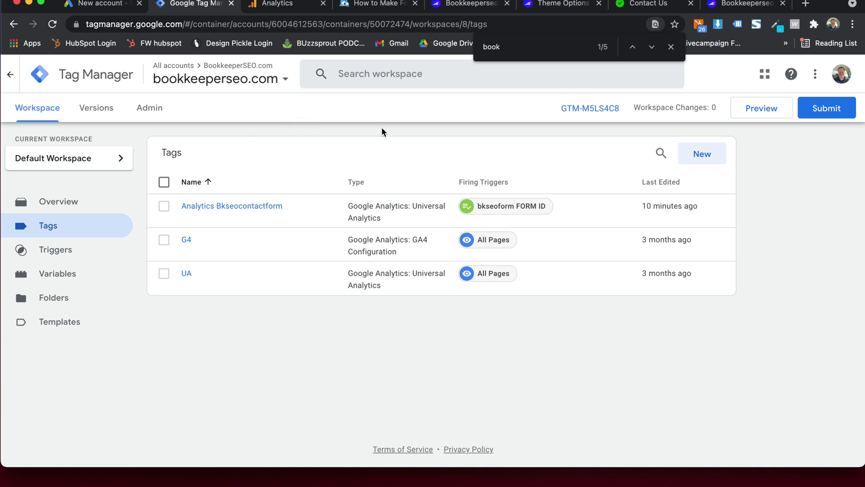
{"action": "left_click", "coordinate": [55, 256]}
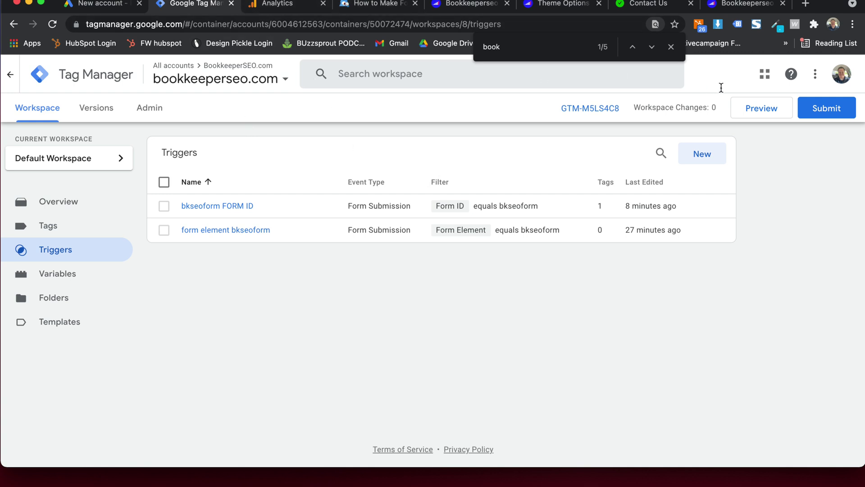
- Connect Tag Assistant preview debugging to bookkeeperseo.com and confirm the connection
{"action": "left_click", "coordinate": [770, 109]}
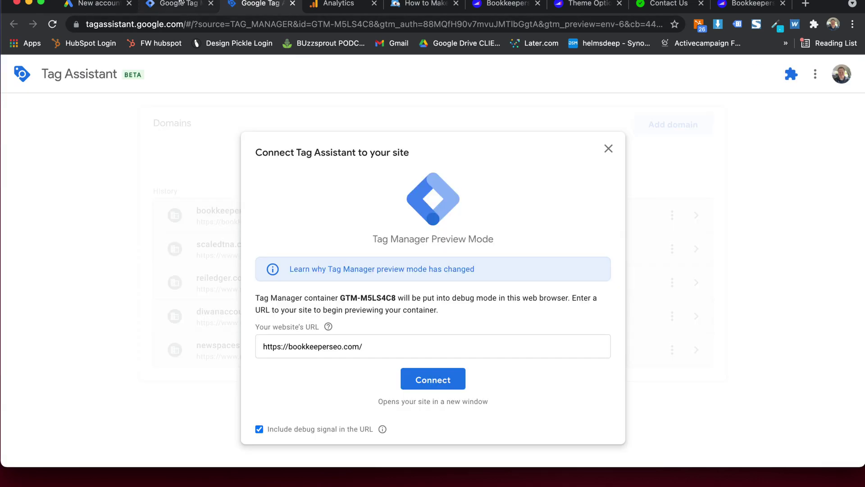
{"action": "left_click", "coordinate": [179, 3]}
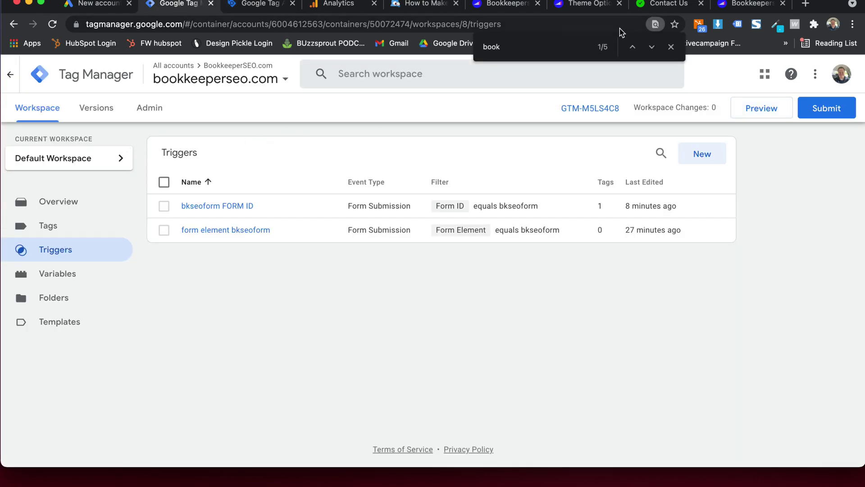
{"action": "left_click", "coordinate": [249, 4]}
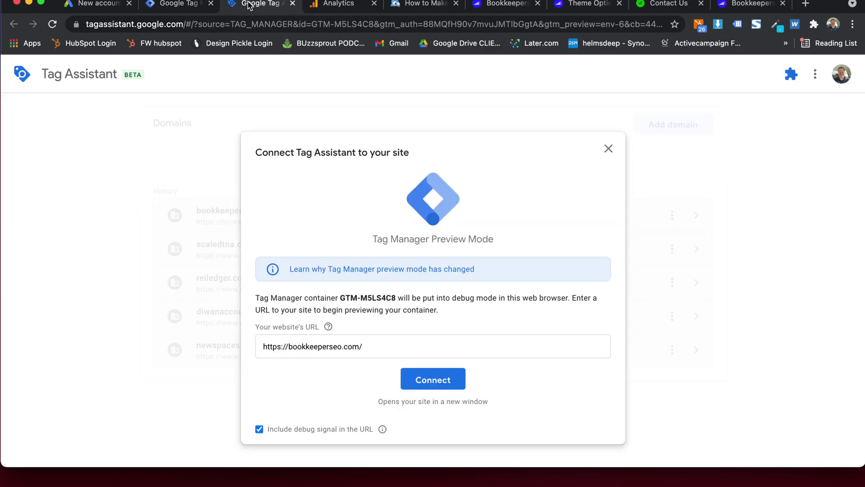
{"action": "left_click", "coordinate": [450, 379]}
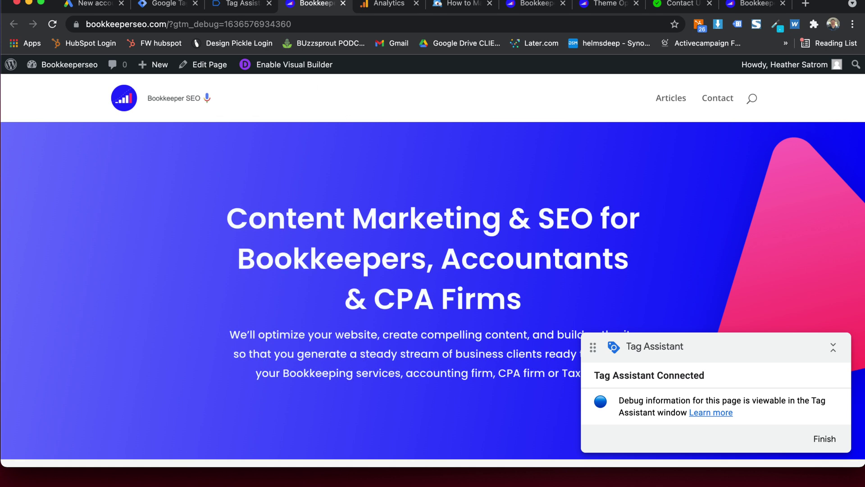
{"action": "left_click", "coordinate": [223, 3]}
{"action": "left_click", "coordinate": [433, 285]}
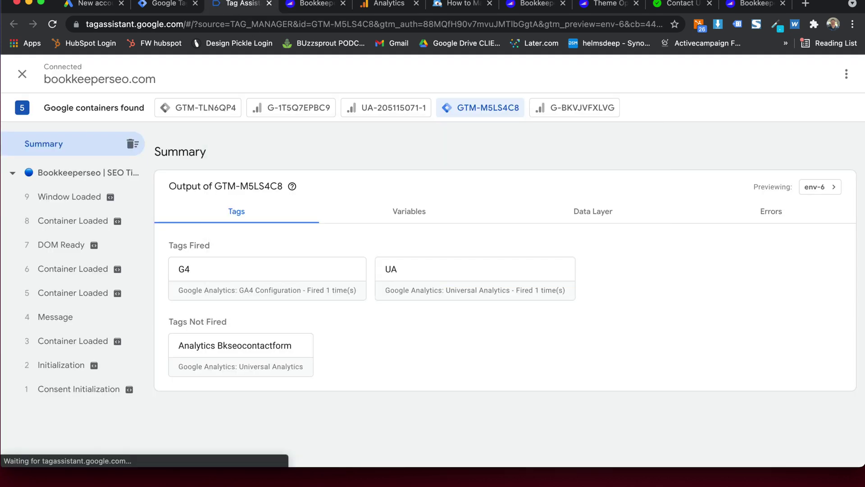
{"action": "left_click", "coordinate": [322, 6]}
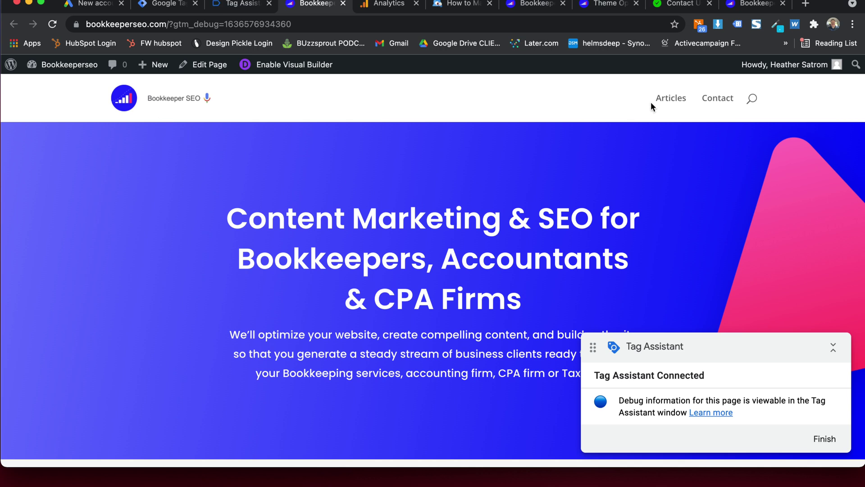
- Visit the Articles page and inspect the resulting Link Click event in Tag Assistant
{"action": "left_click", "coordinate": [685, 99]}
{"action": "left_click", "coordinate": [244, 4]}
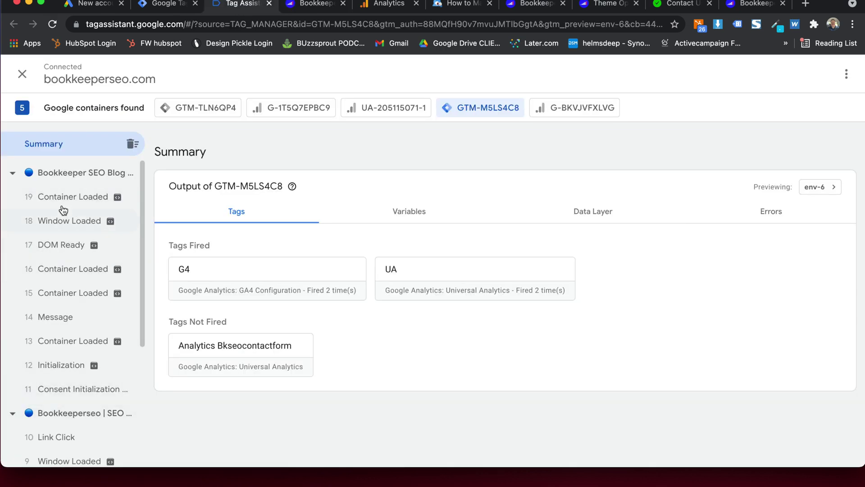
{"action": "scroll", "coordinate": [68, 255], "scroll_direction": "down", "scroll_amount": 3}
{"action": "left_click", "coordinate": [62, 357]}
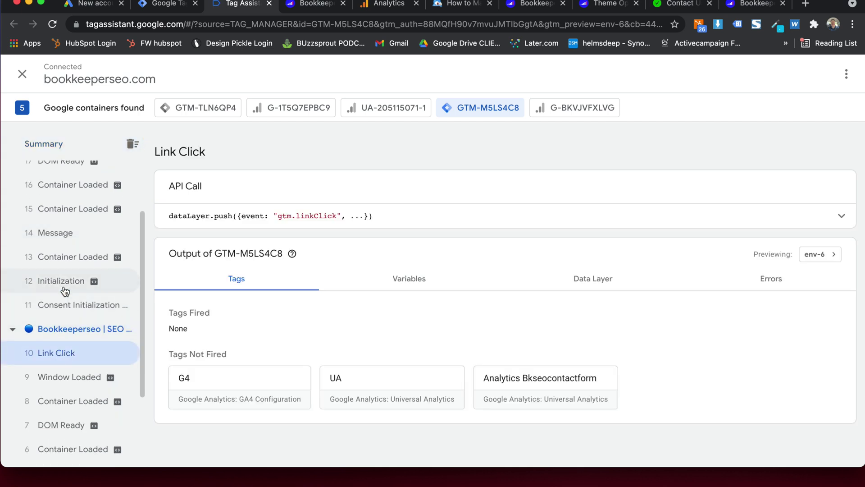
{"action": "scroll", "coordinate": [63, 284], "scroll_direction": "up", "scroll_amount": 2}
{"action": "scroll", "coordinate": [68, 432], "scroll_direction": "down", "scroll_amount": 5}
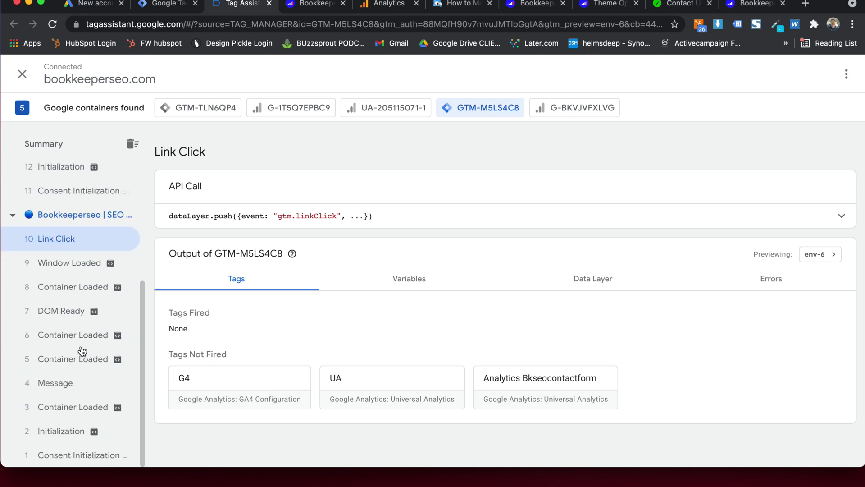
{"action": "scroll", "coordinate": [63, 261], "scroll_direction": "up", "scroll_amount": 5}
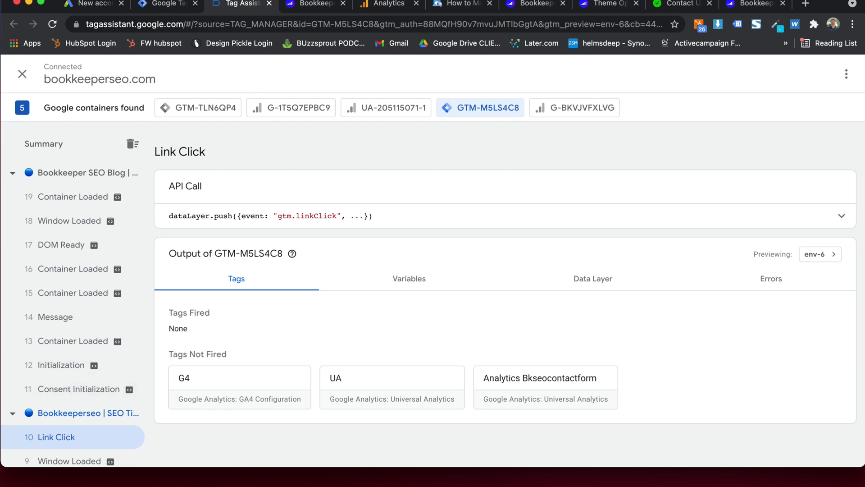
- Open the Contact page, focus the form's Name field, and compare with the triggers and event list
{"action": "left_click", "coordinate": [313, 4]}
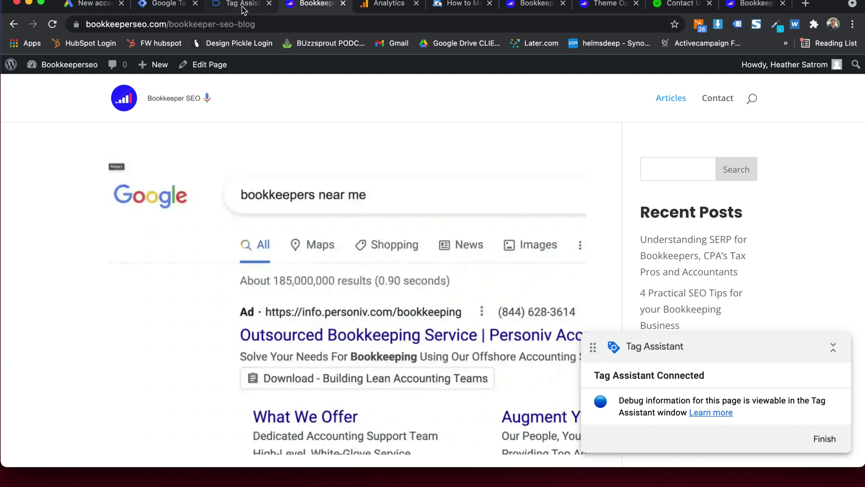
{"action": "left_click", "coordinate": [717, 99]}
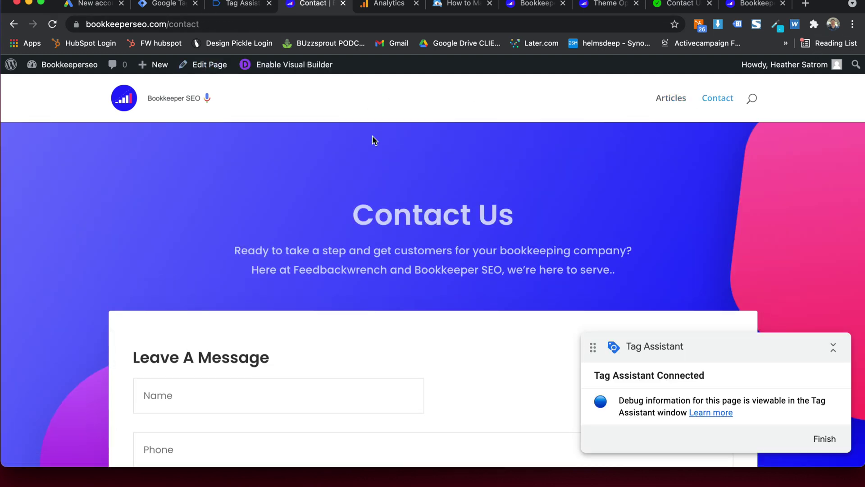
{"action": "scroll", "coordinate": [370, 122], "scroll_direction": "down", "scroll_amount": 5}
{"action": "left_click", "coordinate": [239, 173]}
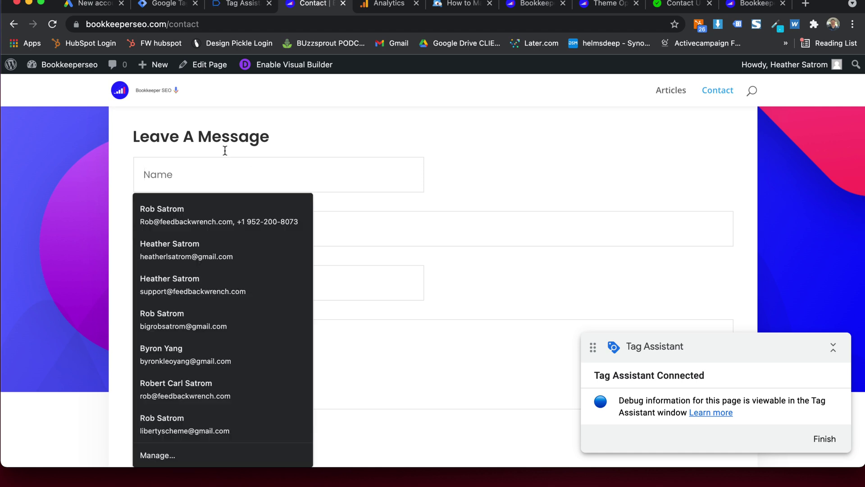
{"action": "left_click", "coordinate": [165, 4]}
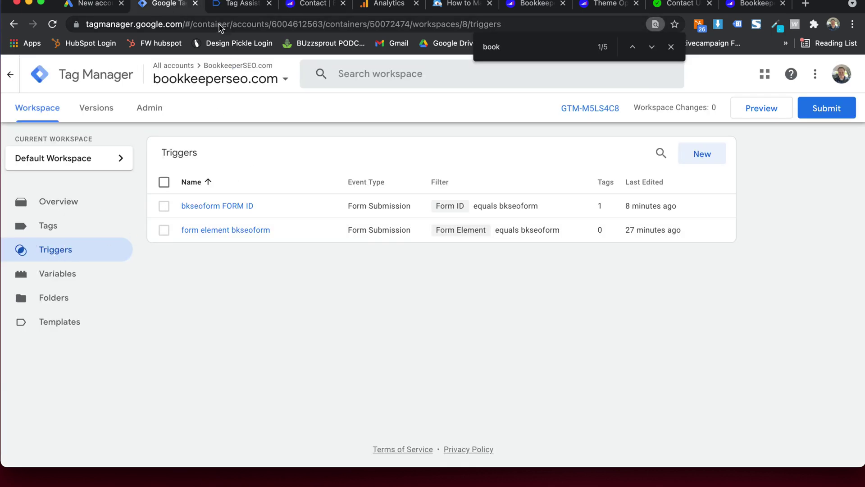
{"action": "left_click", "coordinate": [235, 5]}
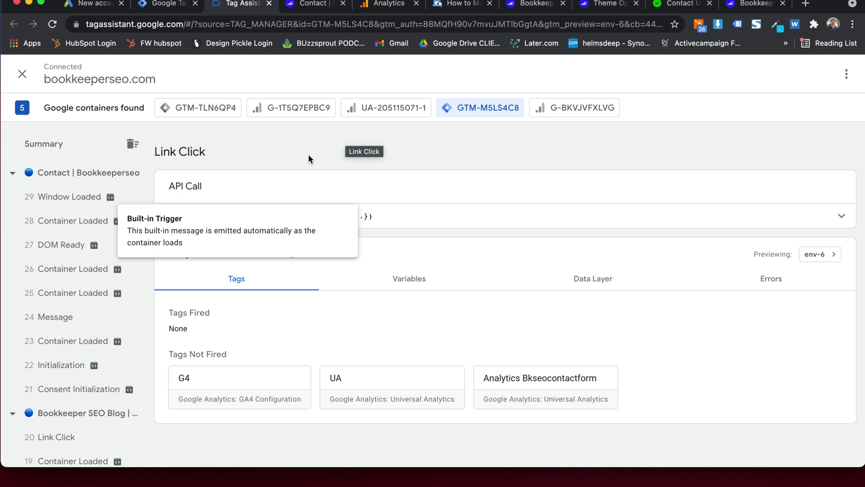
- Move between the Name, Phone and Email Address fields, dismissing saved-contact suggestions
{"action": "left_click", "coordinate": [311, 7]}
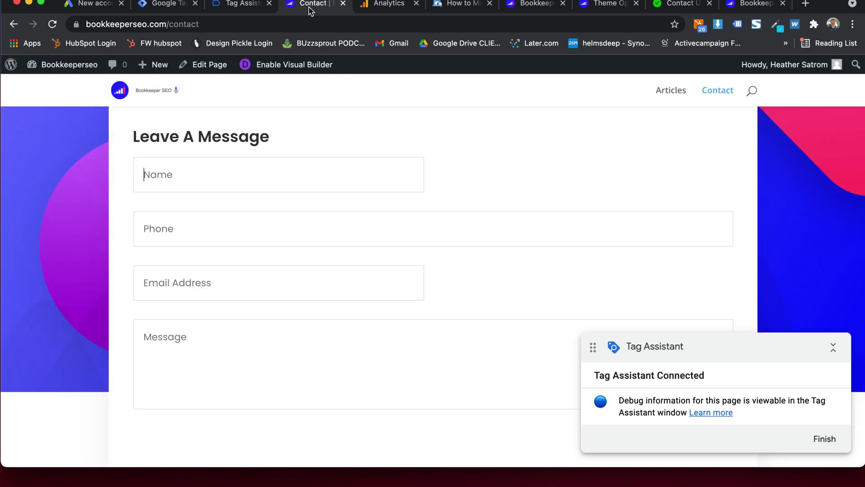
{"action": "left_click", "coordinate": [295, 185]}
{"action": "left_click", "coordinate": [424, 236]}
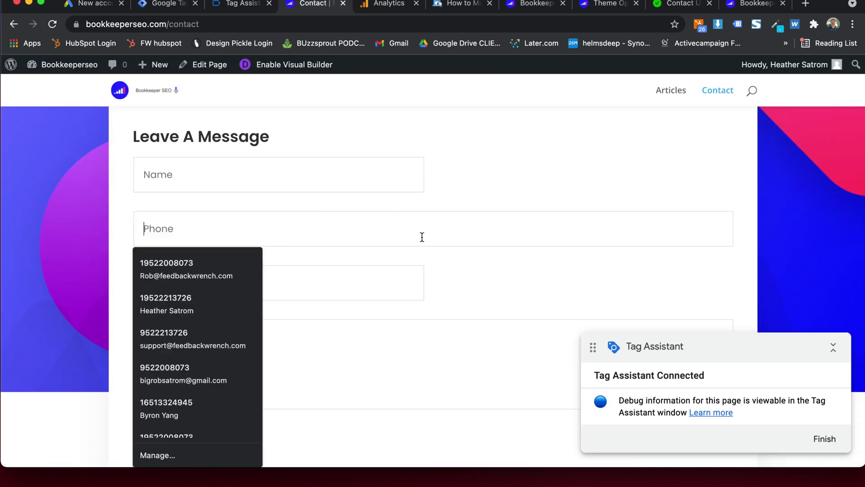
{"action": "left_click", "coordinate": [353, 284]}
{"action": "left_click", "coordinate": [400, 229]}
{"action": "left_click", "coordinate": [379, 173]}
{"action": "left_click", "coordinate": [510, 160]}
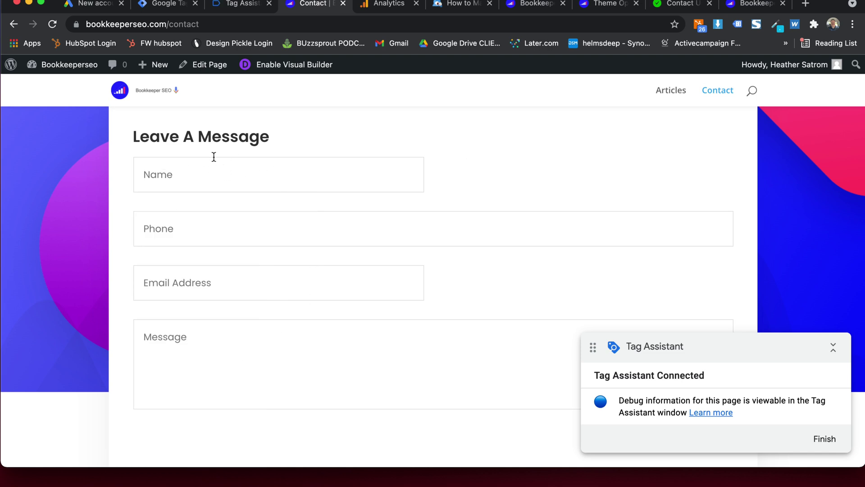
{"action": "left_click", "coordinate": [283, 184]}
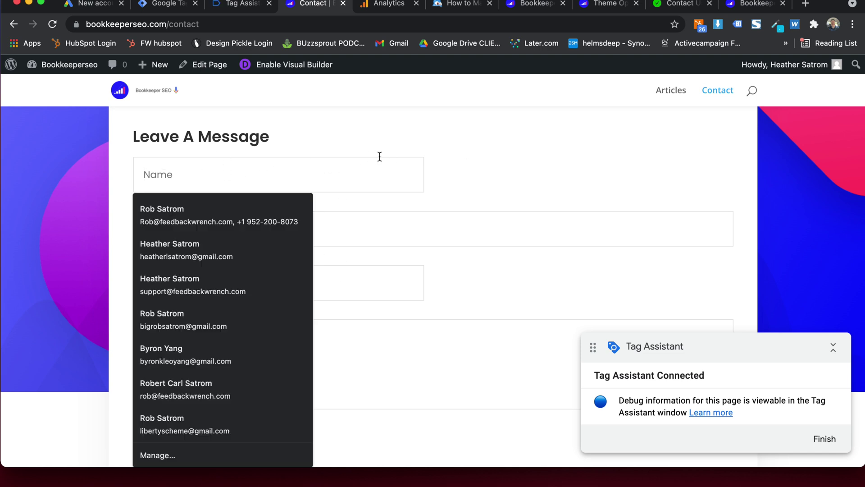
{"action": "left_click", "coordinate": [323, 137]}
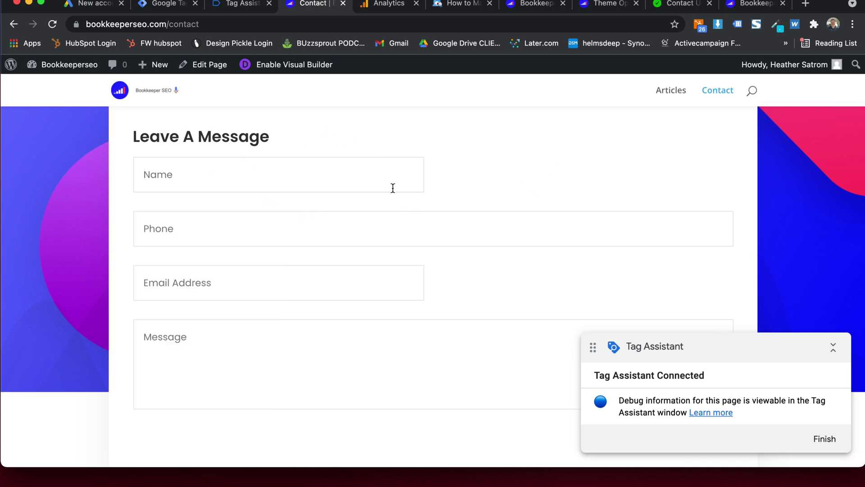
- Bring the TextEdit script notes forward, enlarge the window and show it full screen
{"action": "key", "text": "ctrl+Up"}
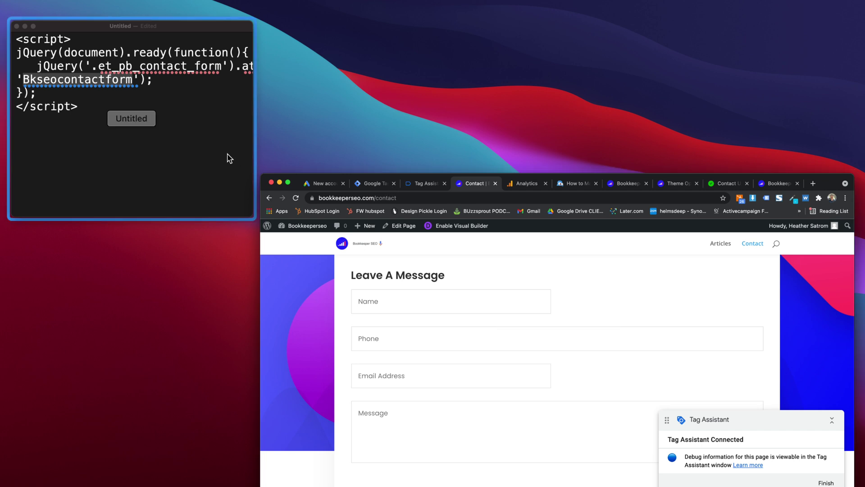
{"action": "left_click", "coordinate": [226, 155]}
{"action": "left_click_drag", "start_coordinate": [517, 155], "coordinate": [379, 27]}
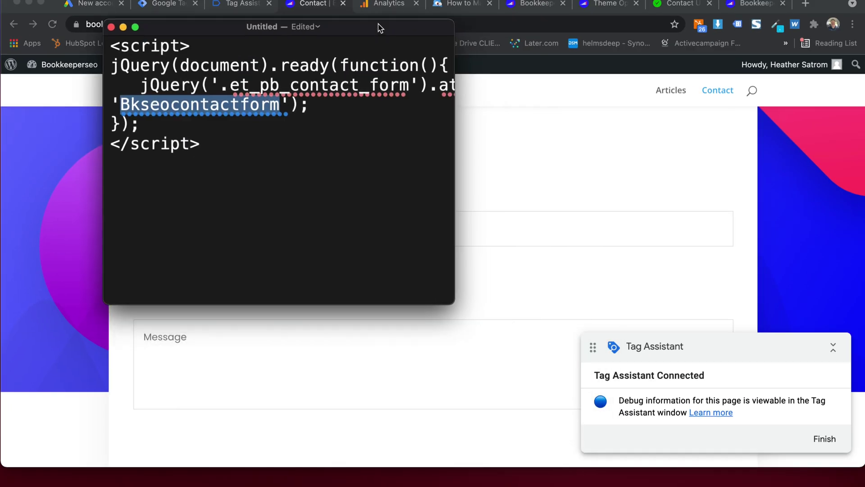
{"action": "left_click", "coordinate": [454, 135]}
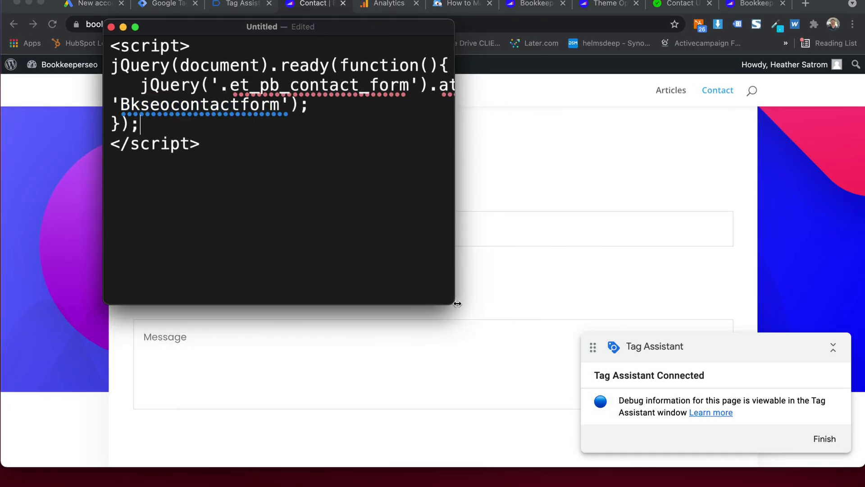
{"action": "left_click_drag", "start_coordinate": [454, 302], "coordinate": [852, 390]}
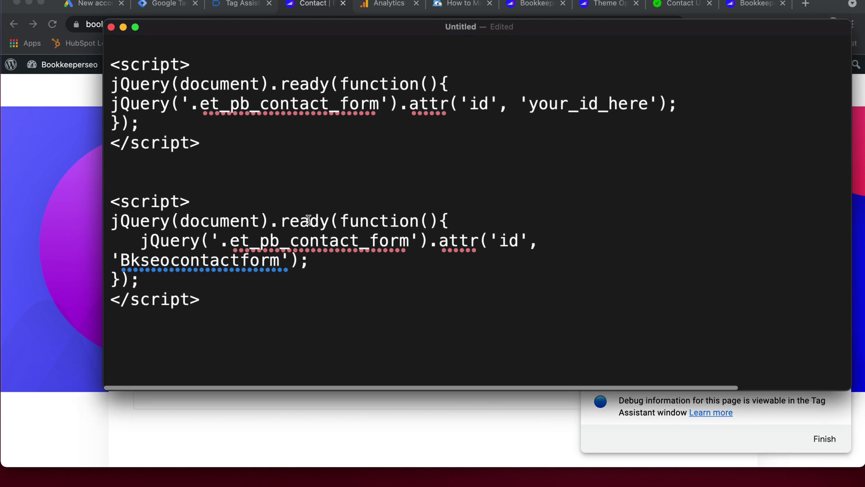
{"action": "left_click", "coordinate": [135, 28]}
{"action": "scroll", "coordinate": [63, 193], "scroll_direction": "up", "scroll_amount": 5}
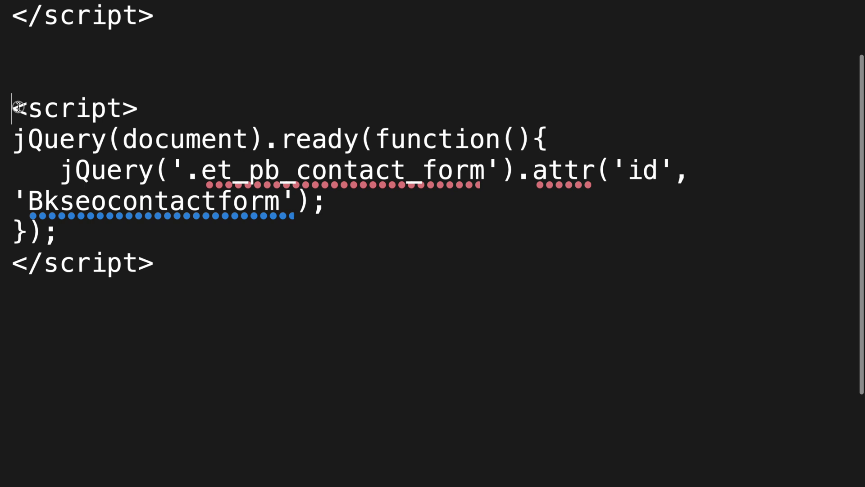
- Select the new script block and highlight the et_pb_contact_form class name
{"action": "left_click_drag", "start_coordinate": [14, 107], "coordinate": [171, 254]}
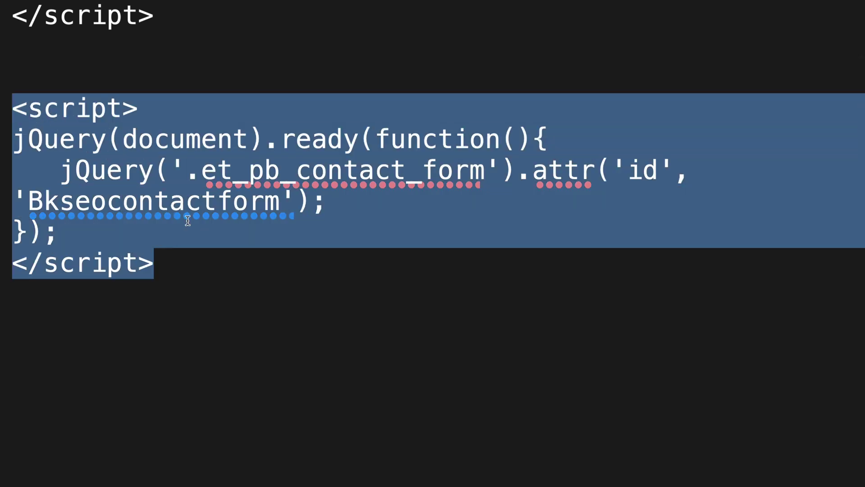
{"action": "left_click", "coordinate": [218, 171]}
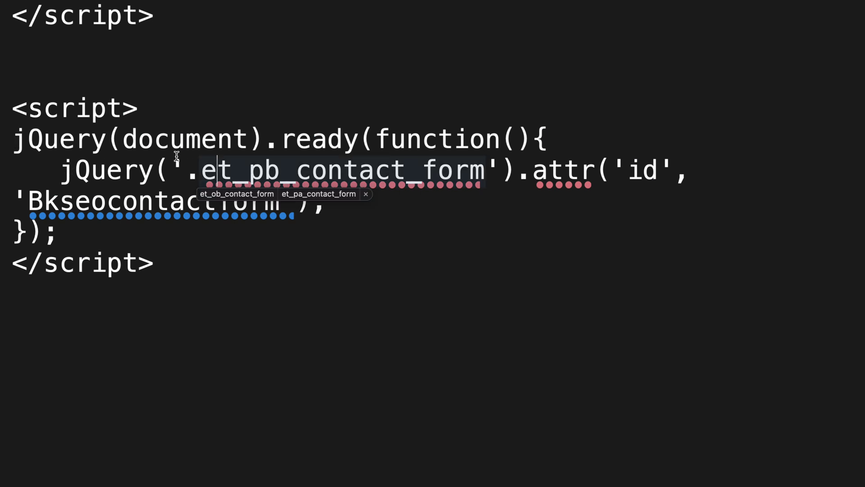
{"action": "left_click", "coordinate": [193, 174]}
{"action": "left_click_drag", "start_coordinate": [201, 172], "coordinate": [685, 173]}
{"action": "left_click", "coordinate": [231, 206]}
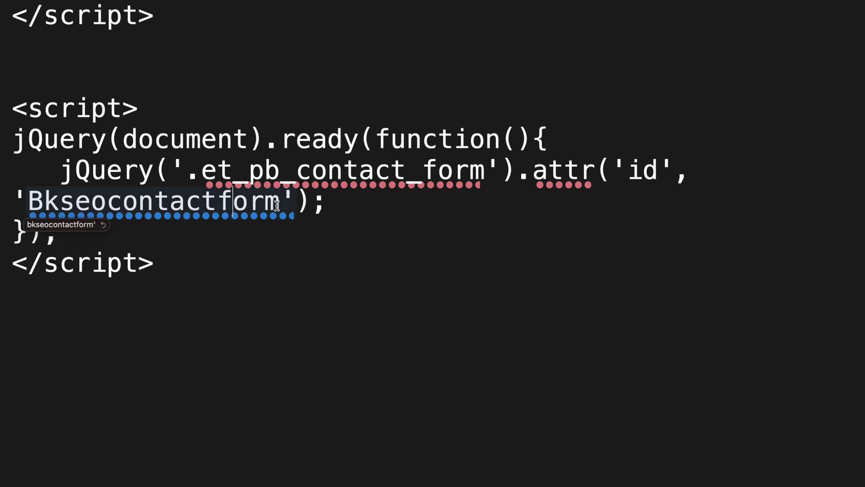
{"action": "left_click_drag", "start_coordinate": [286, 203], "coordinate": [30, 205]}
{"action": "left_click", "coordinate": [33, 203]}
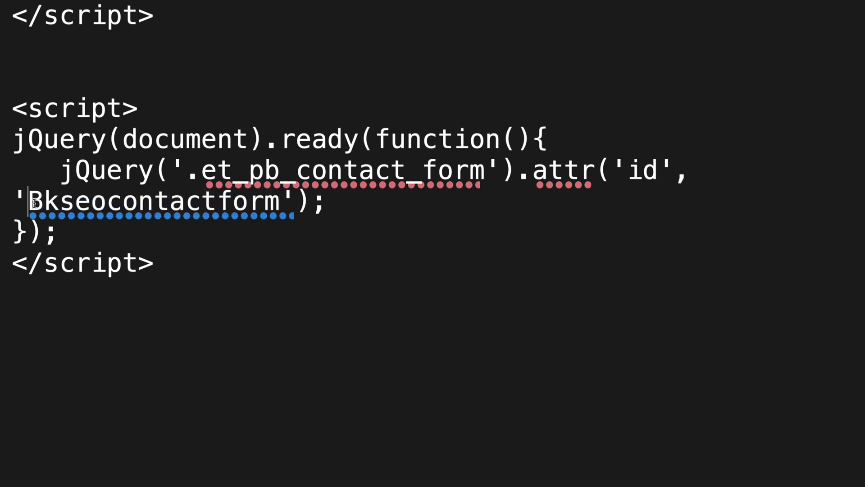
- Highlight the Bkseocontactform ID, reselect the whole script, and return to the Contact page
{"action": "left_click_drag", "start_coordinate": [32, 201], "coordinate": [283, 201]}
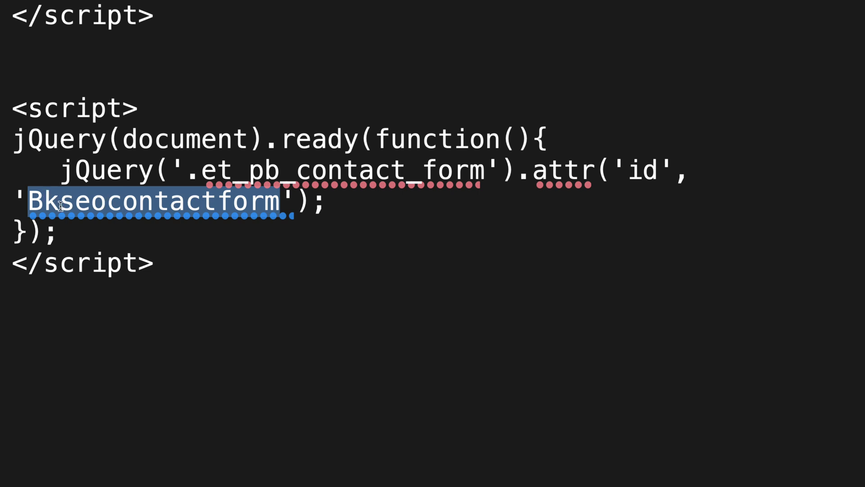
{"action": "left_click", "coordinate": [167, 200]}
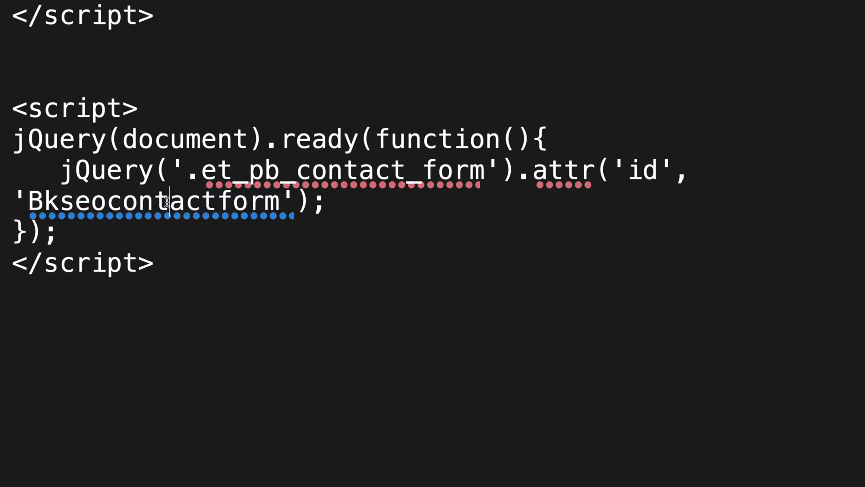
{"action": "mouse_move", "coordinate": [283, 201]}
{"action": "left_mouse_down"}
{"action": "mouse_move", "coordinate": [34, 199]}
{"action": "mouse_move", "coordinate": [295, 201]}
{"action": "mouse_move", "coordinate": [280, 198]}
{"action": "left_mouse_up"}
{"action": "left_click", "coordinate": [34, 198]}
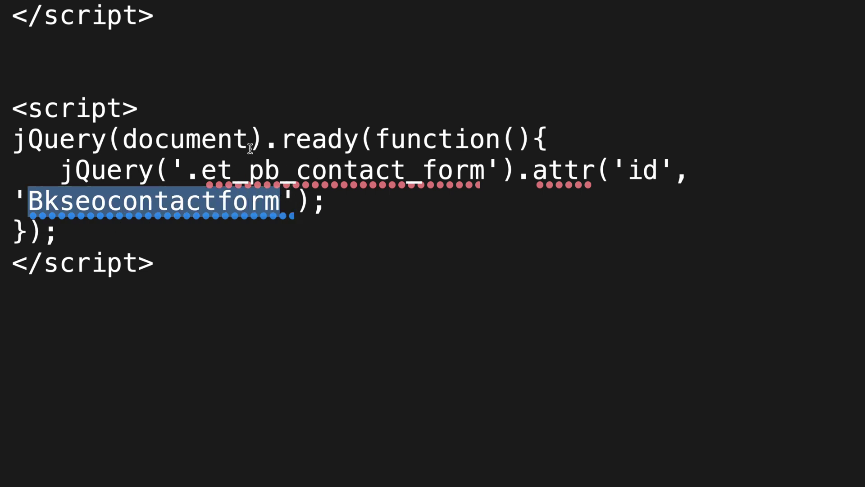
{"action": "left_click", "coordinate": [192, 269]}
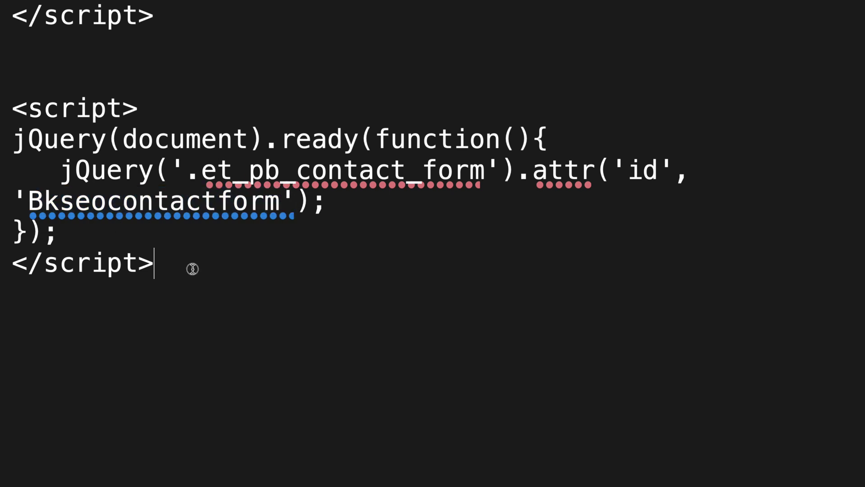
{"action": "left_click_drag", "start_coordinate": [193, 270], "coordinate": [16, 115]}
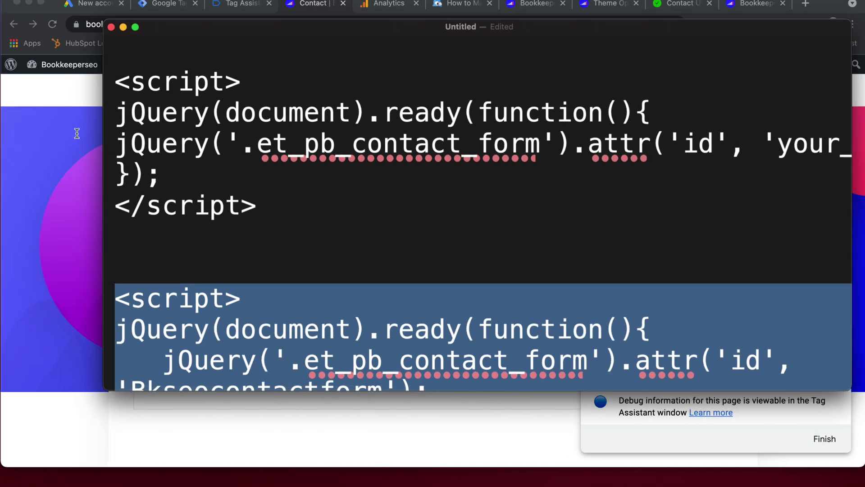
{"action": "left_click", "coordinate": [64, 111]}
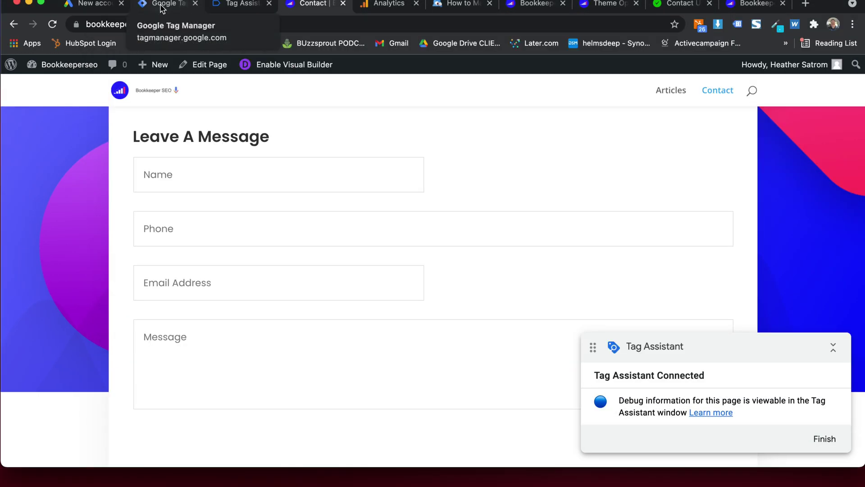
- Go from the WordPress dashboard to Divi Theme Options' code integration settings
{"action": "mouse_move", "coordinate": [79, 76]}
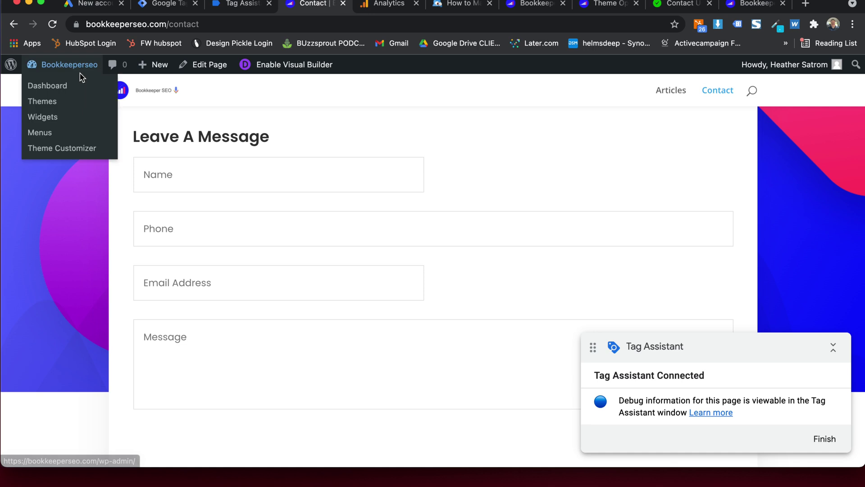
{"action": "left_click", "coordinate": [50, 86]}
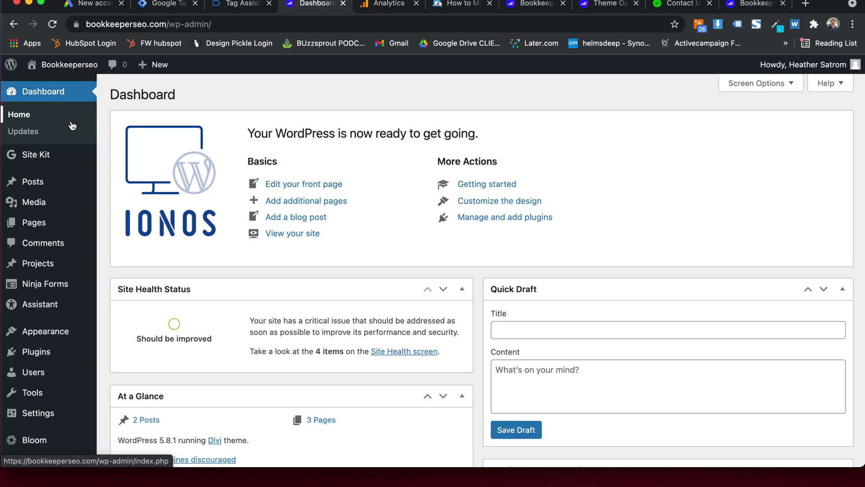
{"action": "scroll", "coordinate": [45, 203], "scroll_direction": "down", "scroll_amount": 6}
{"action": "mouse_move", "coordinate": [58, 370]}
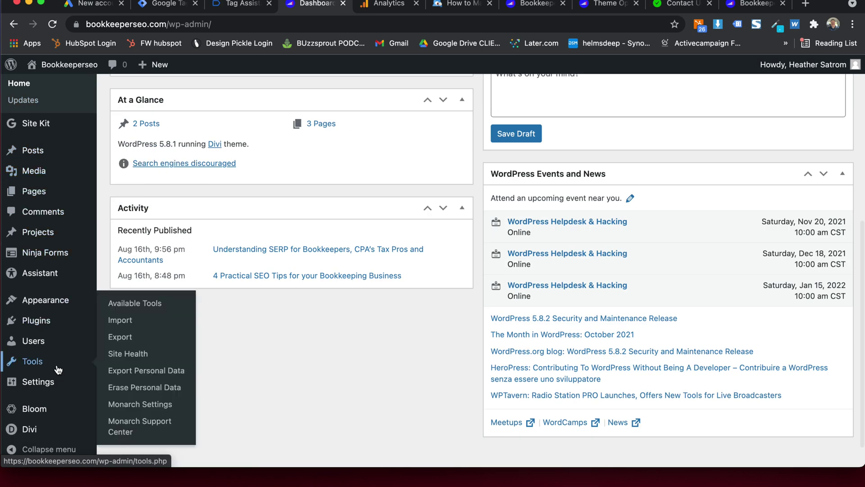
{"action": "mouse_move", "coordinate": [35, 435]}
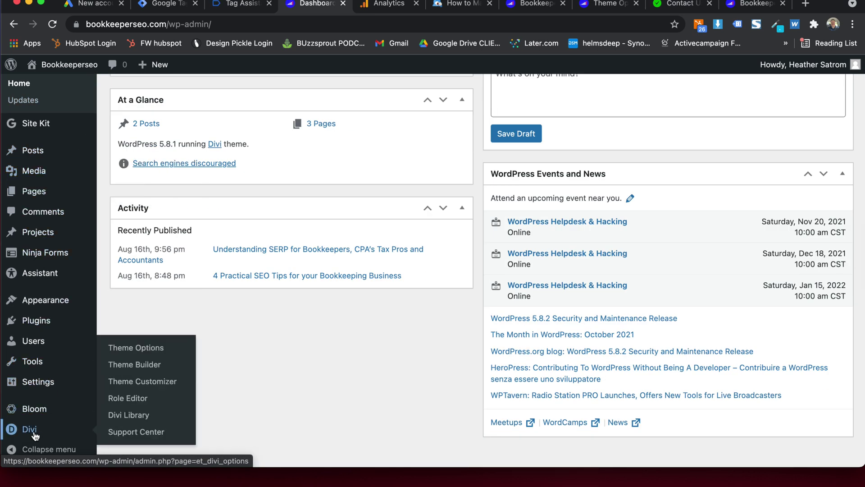
{"action": "left_click", "coordinate": [138, 348]}
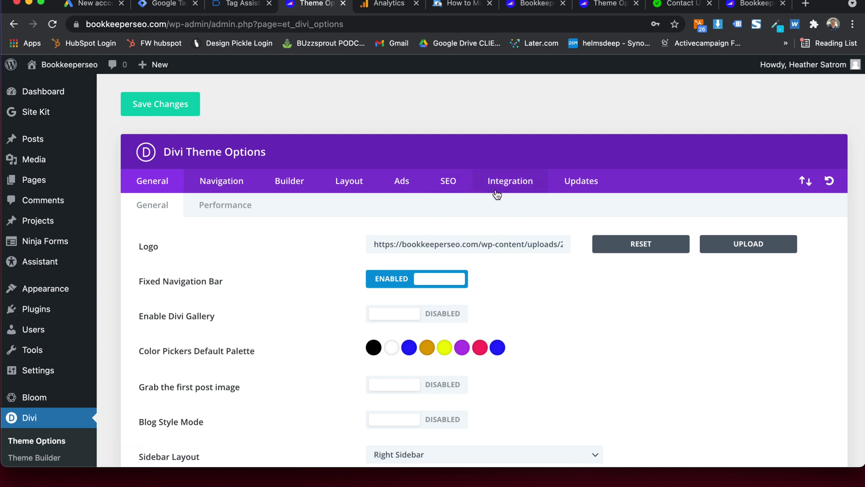
{"action": "left_click", "coordinate": [514, 183]}
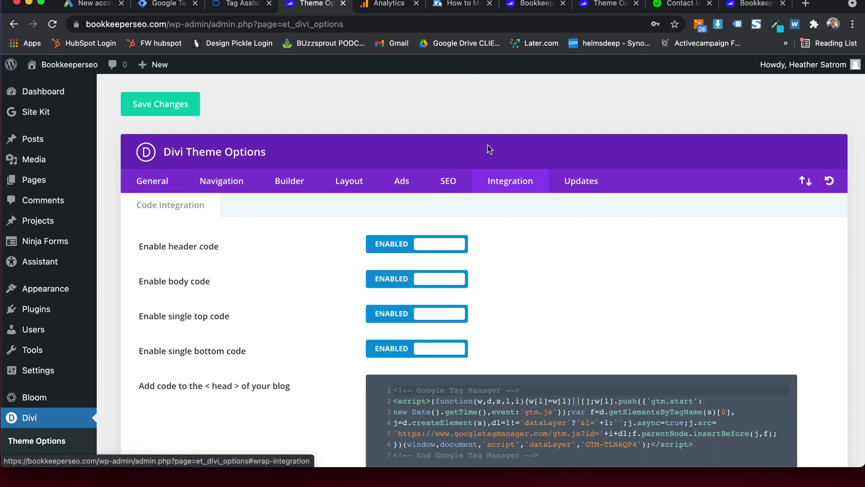
{"action": "scroll", "coordinate": [489, 150], "scroll_direction": "down", "scroll_amount": 10}
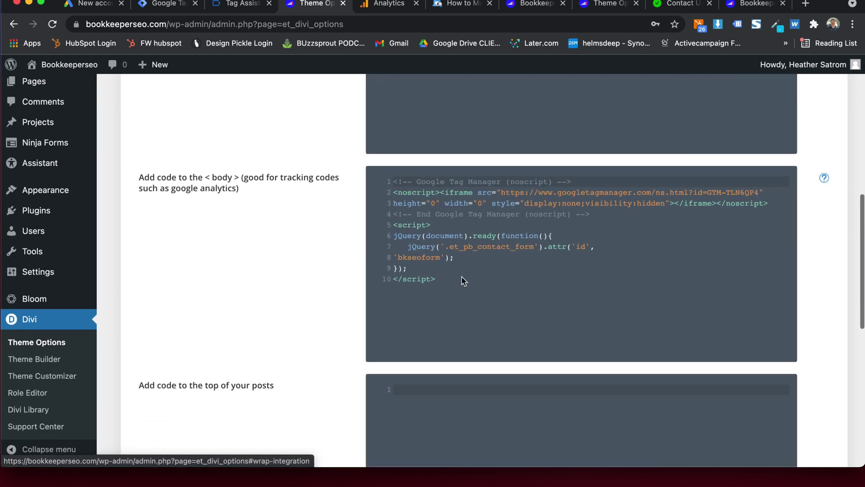
- Highlight the form ID script in the body code, then visit the live homepage
{"action": "left_click_drag", "start_coordinate": [460, 278], "coordinate": [384, 227]}
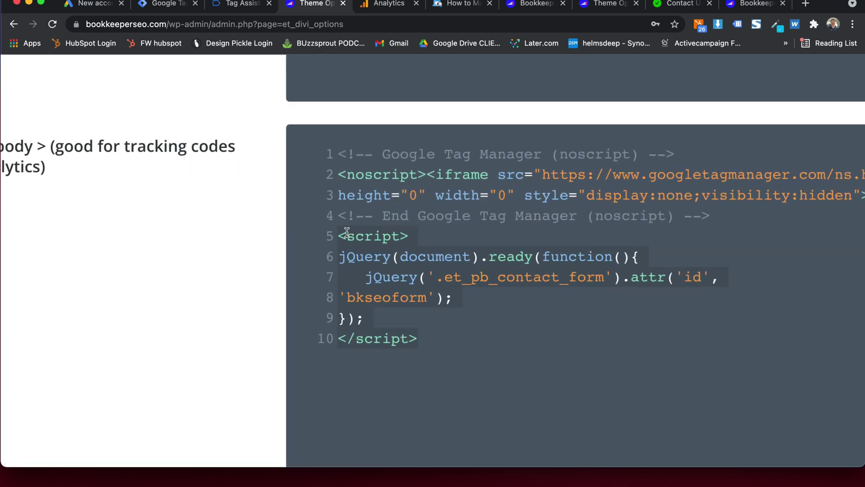
{"action": "scroll", "coordinate": [394, 267], "scroll_direction": "down", "scroll_amount": 5}
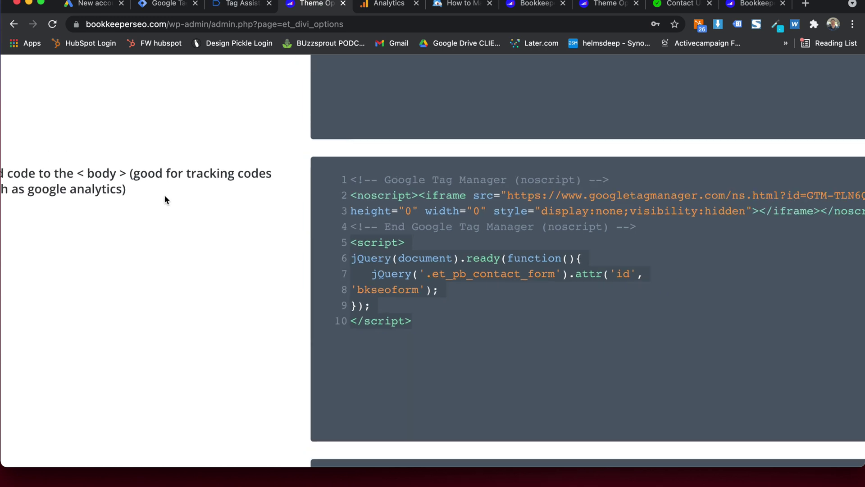
{"action": "scroll", "coordinate": [164, 195], "scroll_direction": "up", "scroll_amount": 3}
{"action": "scroll", "coordinate": [239, 181], "scroll_direction": "down", "scroll_amount": 3}
{"action": "scroll", "coordinate": [238, 180], "scroll_direction": "up", "scroll_amount": 10}
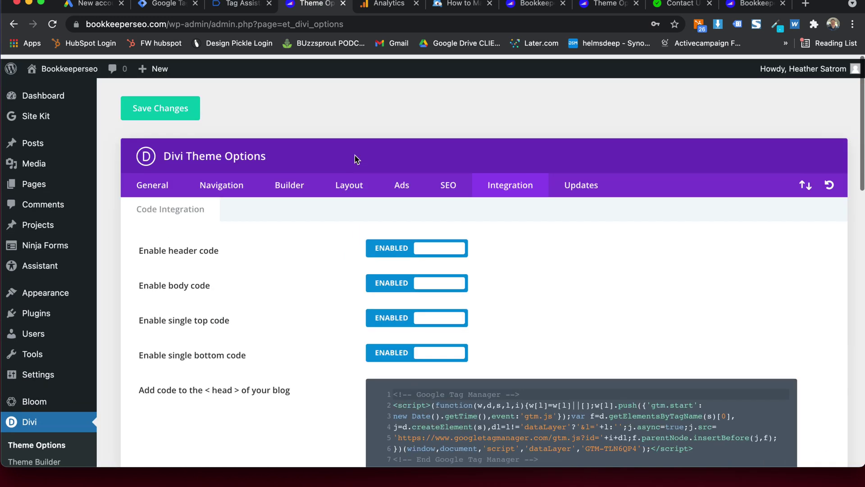
{"action": "left_click", "coordinate": [392, 108]}
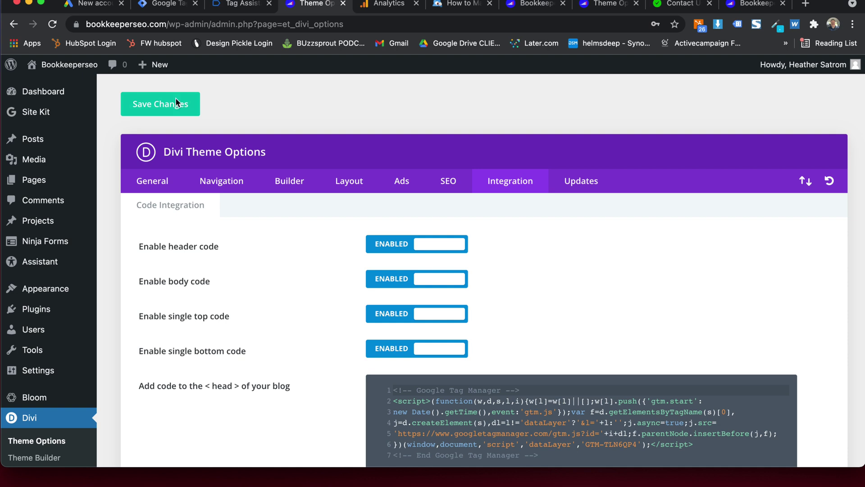
{"action": "mouse_move", "coordinate": [68, 66]}
{"action": "left_click", "coordinate": [49, 85]}
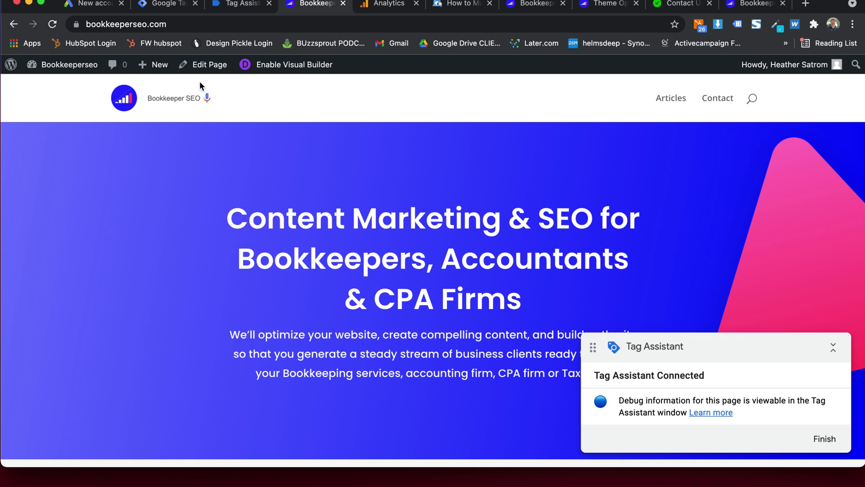
- Check the Tag Assistant debug session alongside the bookkeeperseo.com homepage
{"action": "left_click", "coordinate": [234, 6]}
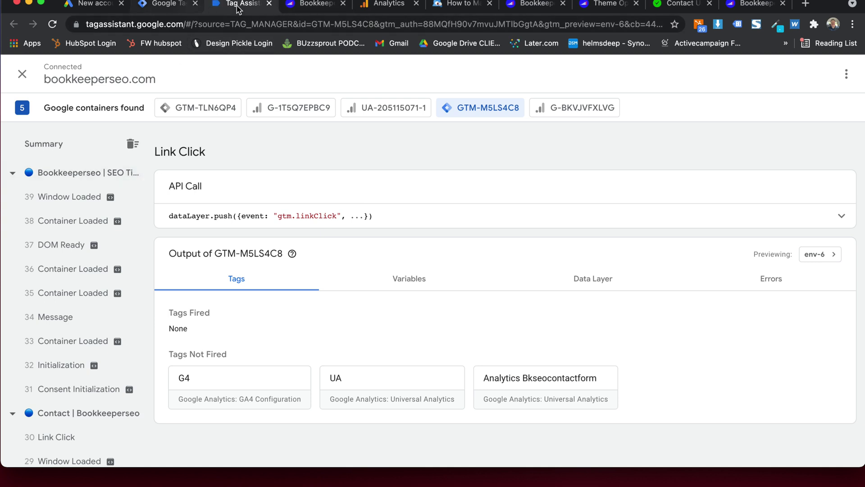
{"action": "left_click", "coordinate": [312, 5]}
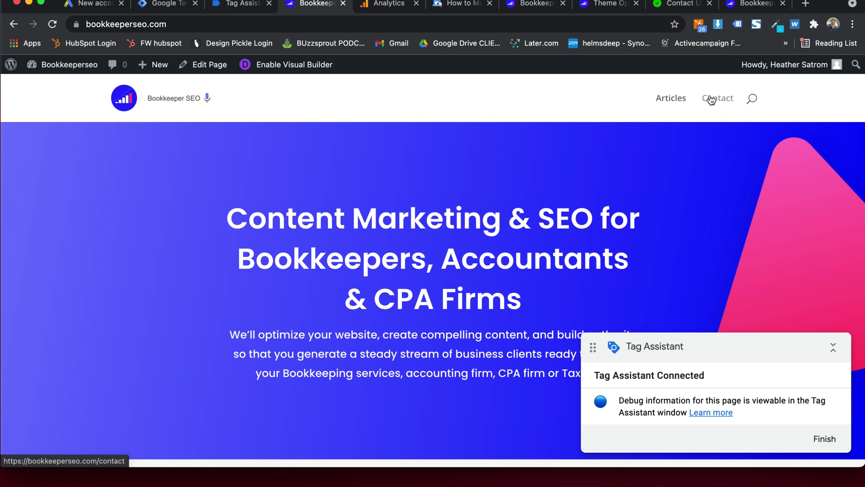
{"action": "left_click", "coordinate": [160, 5]}
{"action": "left_click", "coordinate": [224, 7]}
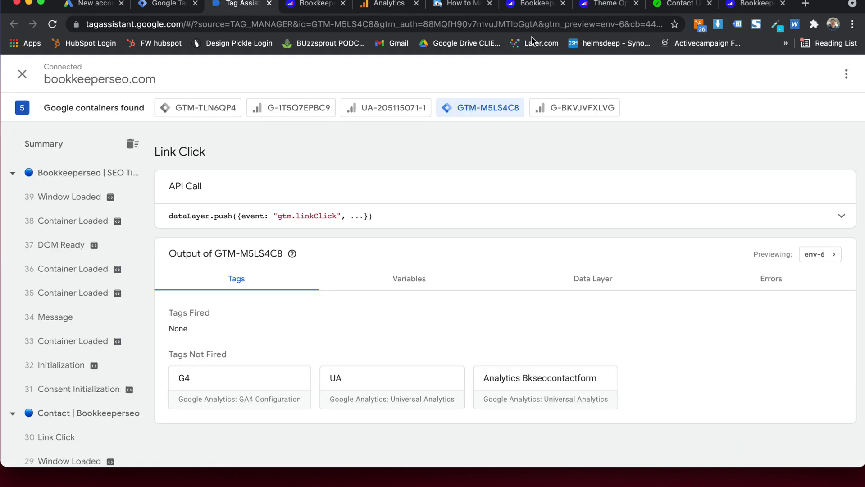
{"action": "left_click", "coordinate": [315, 4]}
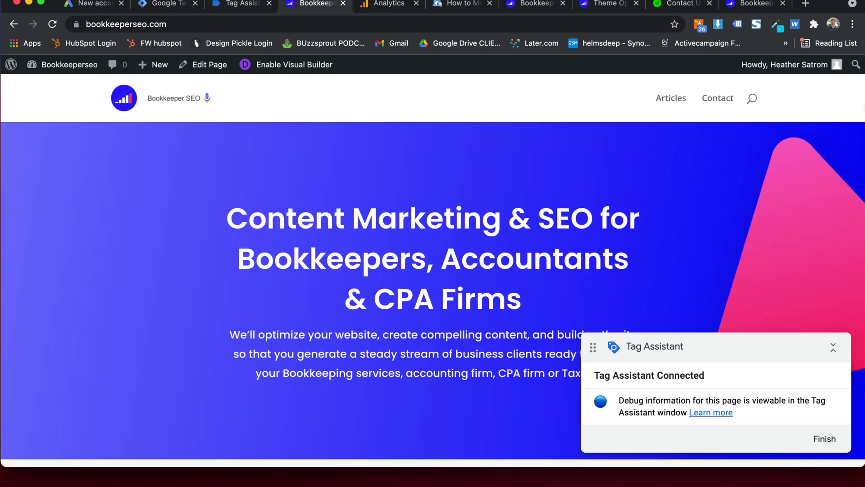
- On the Contact page, autofill the contact details, enter test message 'adsfasd', and send
{"action": "left_click", "coordinate": [718, 98]}
{"action": "scroll", "coordinate": [451, 163], "scroll_direction": "down", "scroll_amount": 5}
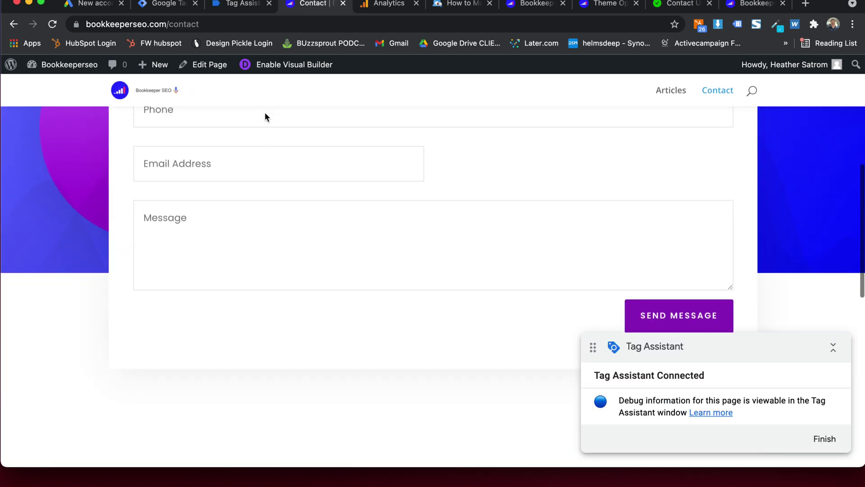
{"action": "scroll", "coordinate": [264, 113], "scroll_direction": "up", "scroll_amount": 4}
{"action": "left_click", "coordinate": [222, 217]}
{"action": "left_click", "coordinate": [198, 267]}
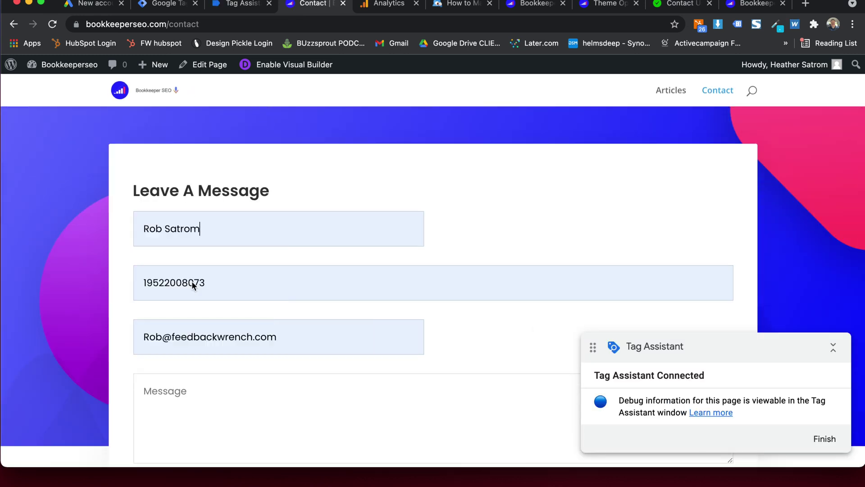
{"action": "scroll", "coordinate": [296, 240], "scroll_direction": "down", "scroll_amount": 4}
{"action": "left_click", "coordinate": [249, 274]}
{"action": "type", "text": "adsfasd"}
{"action": "scroll", "coordinate": [664, 269], "scroll_direction": "down", "scroll_amount": 3}
{"action": "left_click", "coordinate": [670, 273]}
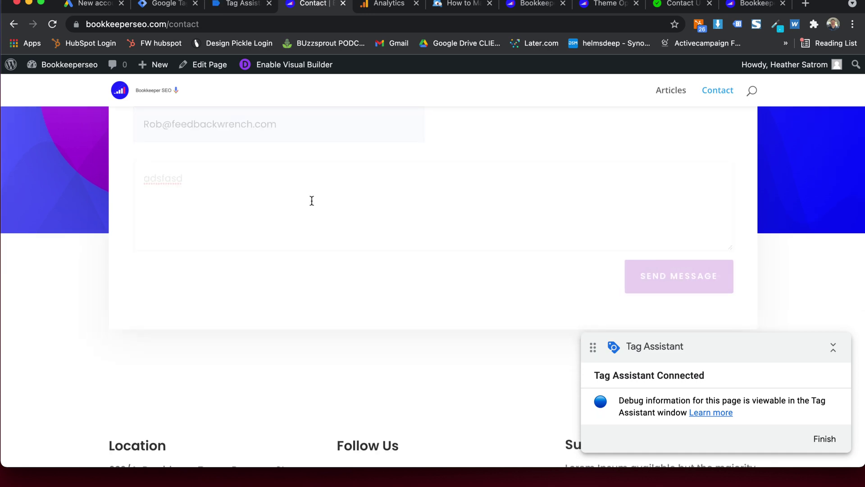
- In Tag Assistant, show the Form Submit event's Variables and find the Form ID entry
{"action": "left_click", "coordinate": [236, 8]}
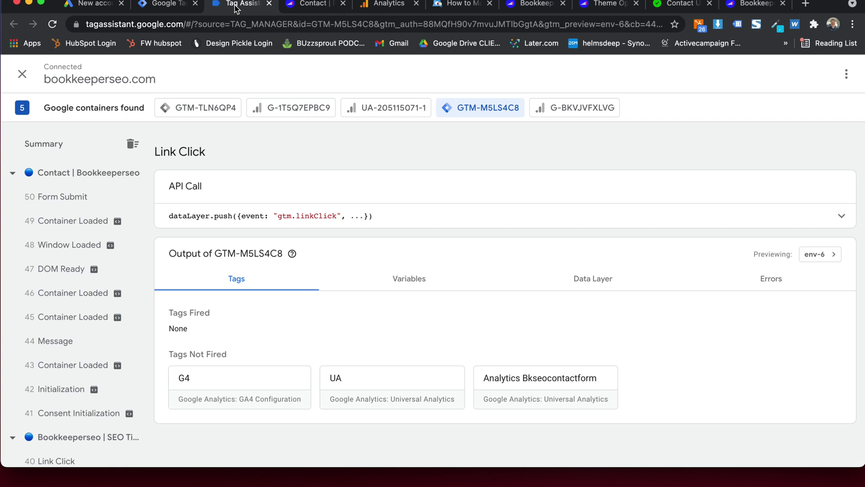
{"action": "left_click", "coordinate": [53, 200]}
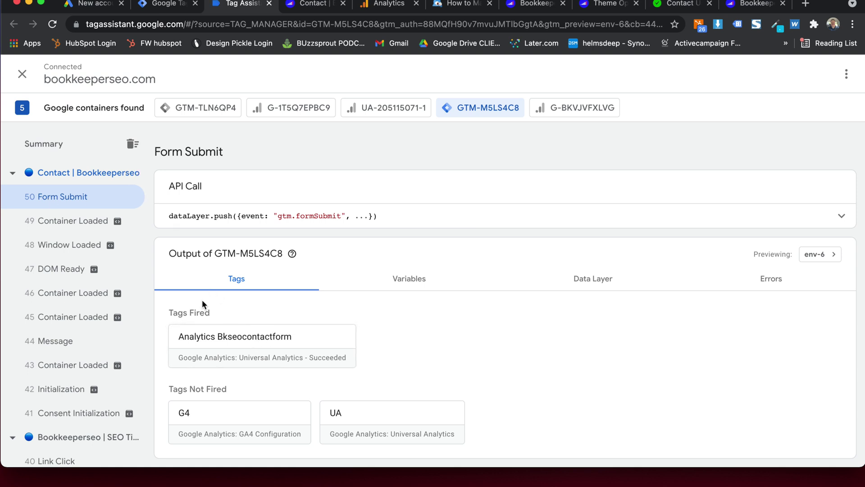
{"action": "left_click", "coordinate": [423, 279]}
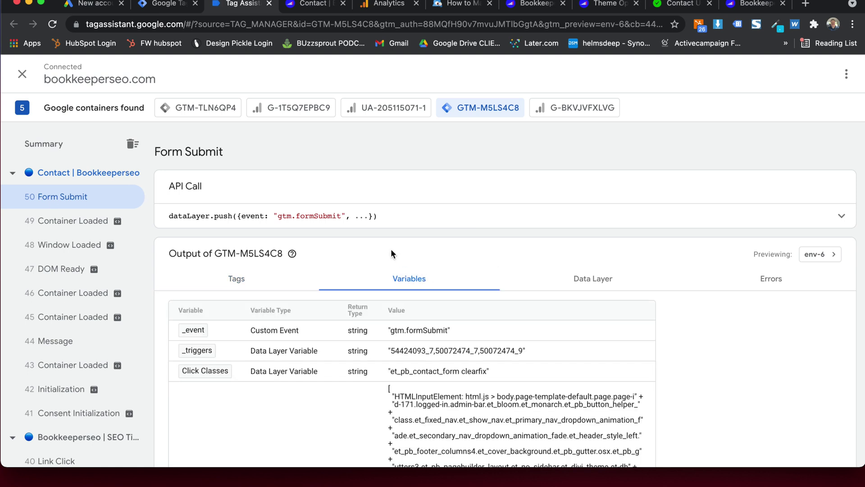
{"action": "scroll", "coordinate": [391, 248], "scroll_direction": "down", "scroll_amount": 10}
{"action": "scroll", "coordinate": [391, 251], "scroll_direction": "up", "scroll_amount": 6}
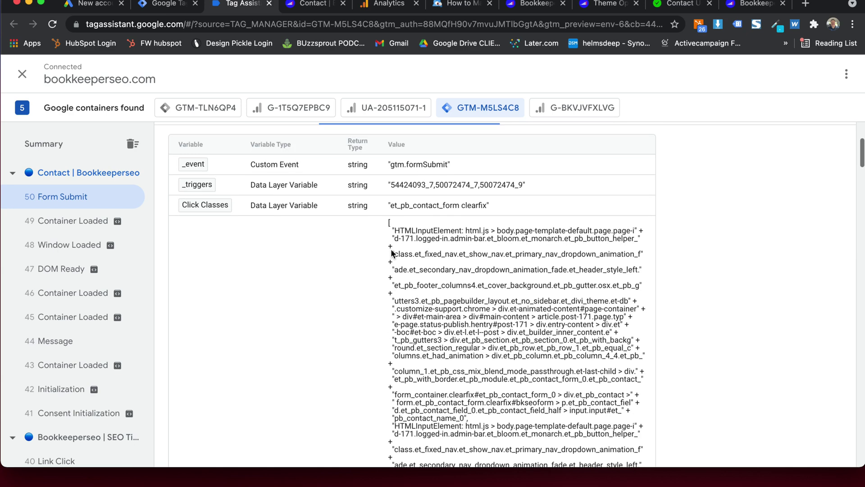
{"action": "scroll", "coordinate": [455, 207], "scroll_direction": "down", "scroll_amount": 10}
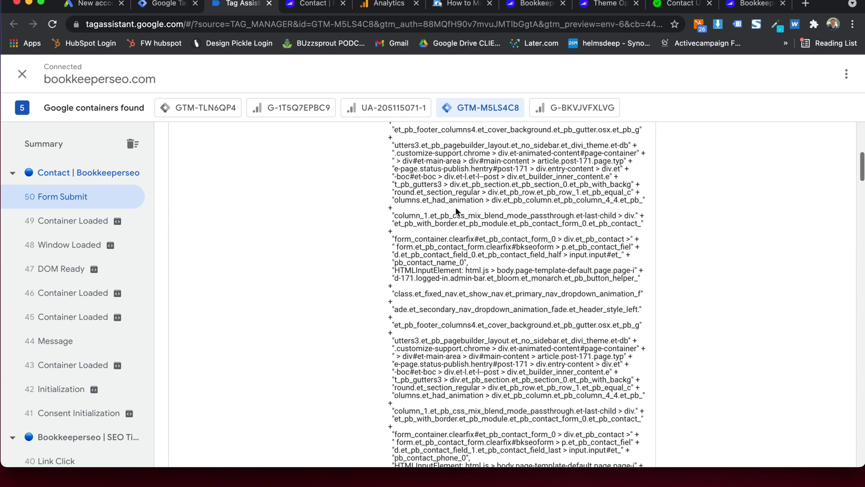
{"action": "scroll", "coordinate": [455, 206], "scroll_direction": "down", "scroll_amount": 5}
{"action": "scroll", "coordinate": [456, 207], "scroll_direction": "up", "scroll_amount": 5}
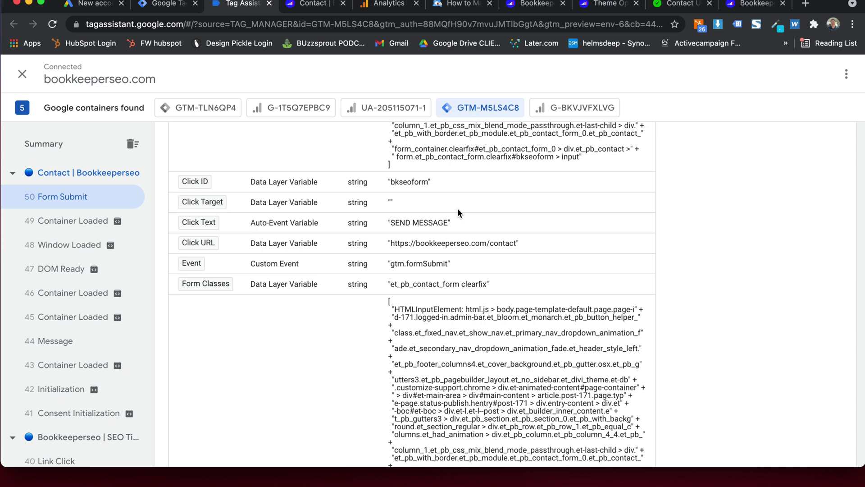
{"action": "scroll", "coordinate": [457, 208], "scroll_direction": "down", "scroll_amount": 2}
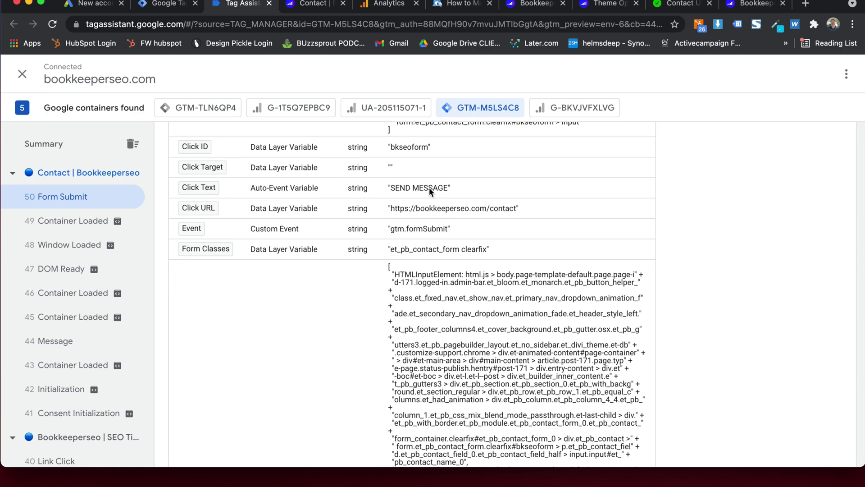
{"action": "scroll", "coordinate": [429, 188], "scroll_direction": "down", "scroll_amount": 15}
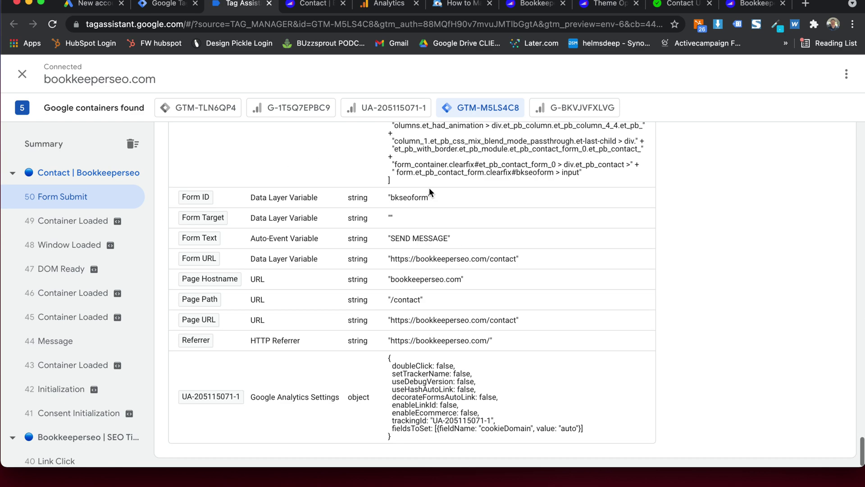
{"action": "scroll", "coordinate": [388, 228], "scroll_direction": "up", "scroll_amount": 5}
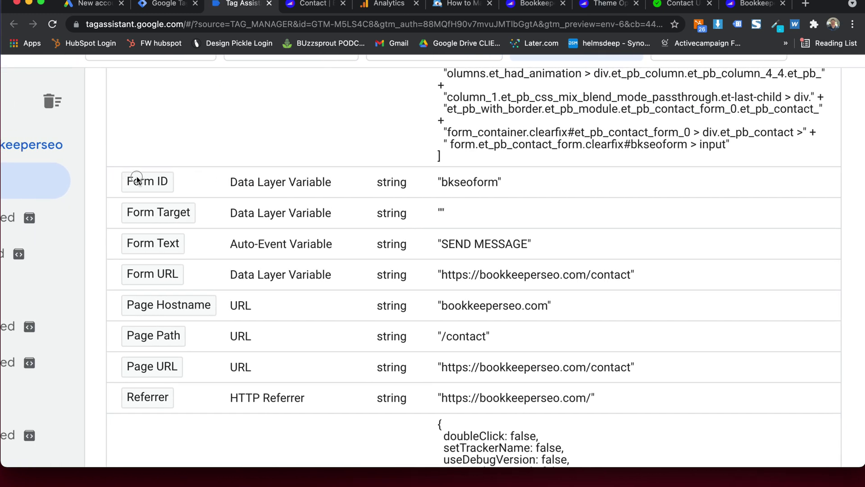
- Select the Form ID value bkseoform without quotes, reset page zoom, and stop debugging
{"action": "triple_click", "coordinate": [453, 183]}
{"action": "left_click", "coordinate": [474, 182]}
{"action": "left_click_drag", "start_coordinate": [499, 183], "coordinate": [441, 185]}
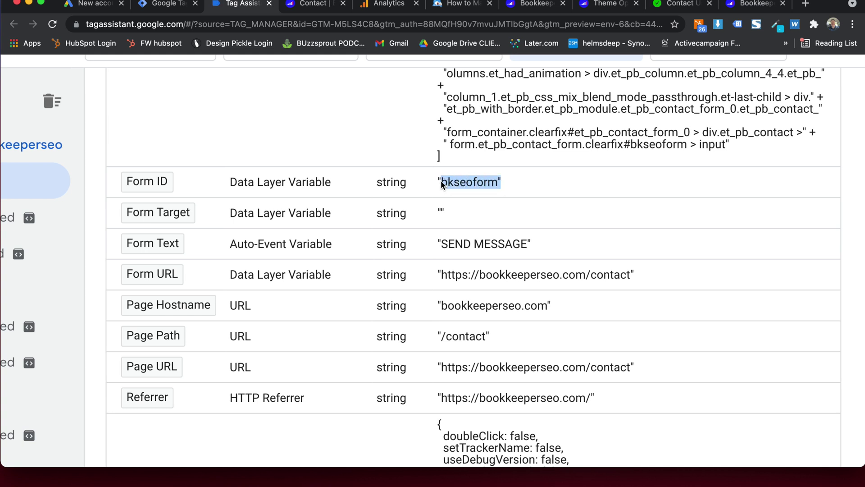
{"action": "left_click", "coordinate": [477, 182]}
{"action": "triple_click", "coordinate": [476, 181]}
{"action": "left_click", "coordinate": [477, 181]}
{"action": "left_click_drag", "start_coordinate": [498, 183], "coordinate": [444, 184]}
{"action": "key", "text": "super+0"}
{"action": "left_click", "coordinate": [23, 73]}
- End the debug session and go to the workspace's Variables page in Tag Manager
{"action": "left_click", "coordinate": [555, 254]}
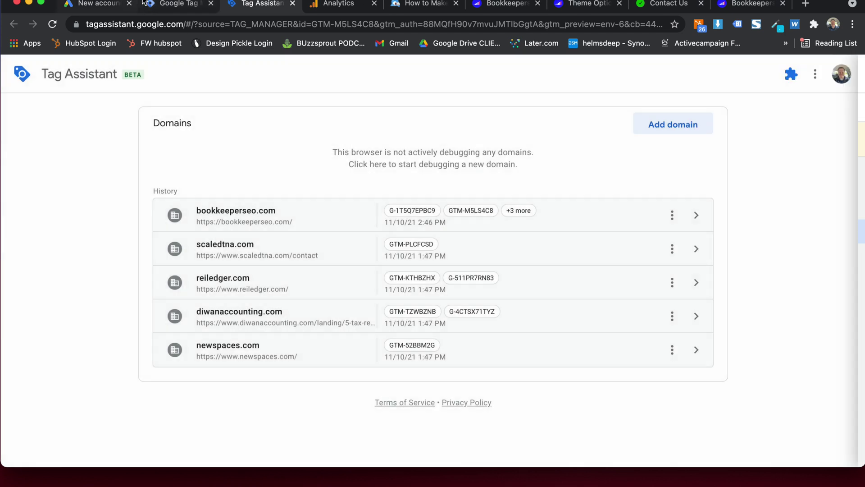
{"action": "left_click", "coordinate": [161, 4]}
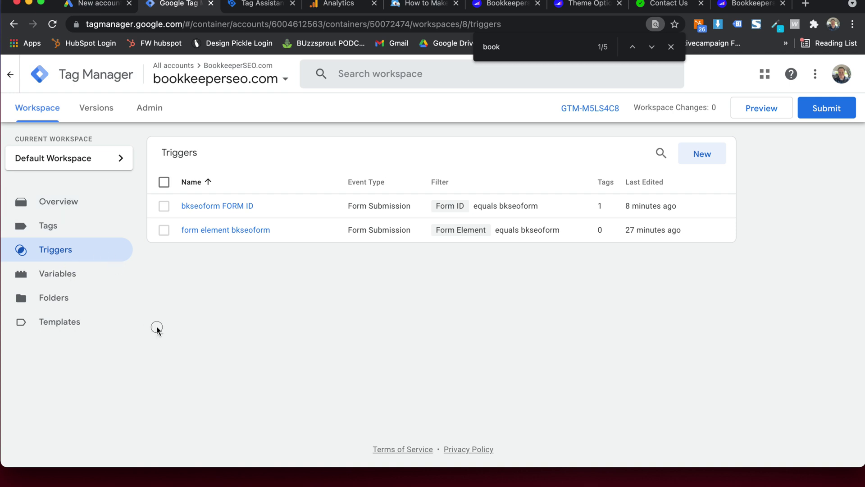
{"action": "left_click", "coordinate": [68, 226]}
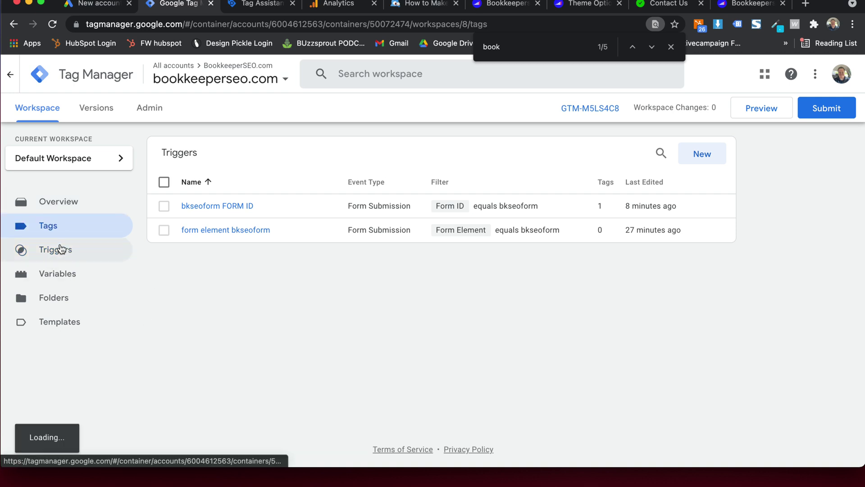
{"action": "left_click", "coordinate": [58, 271]}
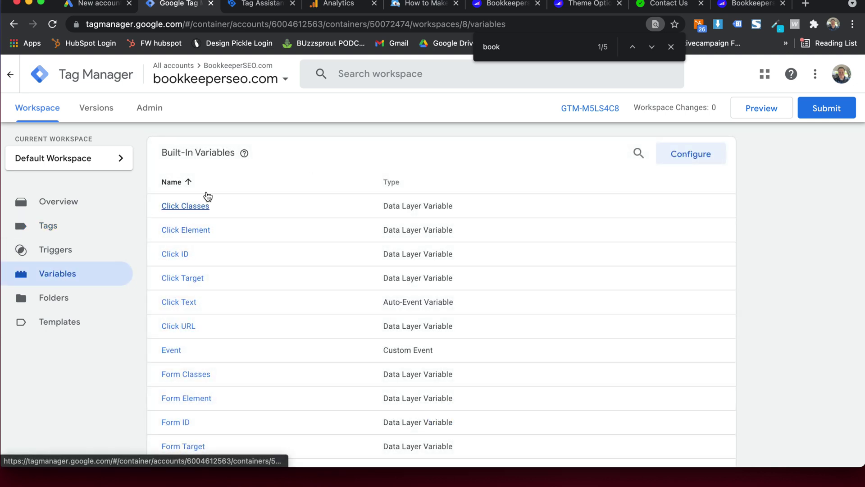
- Review the form variables in Configure Built-In Variables, then close the panel
{"action": "left_click", "coordinate": [692, 156]}
{"action": "scroll", "coordinate": [621, 193], "scroll_direction": "down", "scroll_amount": 1}
{"action": "scroll", "coordinate": [621, 194], "scroll_direction": "down", "scroll_amount": 2}
{"action": "scroll", "coordinate": [580, 158], "scroll_direction": "down", "scroll_amount": 1}
{"action": "scroll", "coordinate": [582, 160], "scroll_direction": "up", "scroll_amount": 4}
{"action": "left_click", "coordinate": [503, 74]}
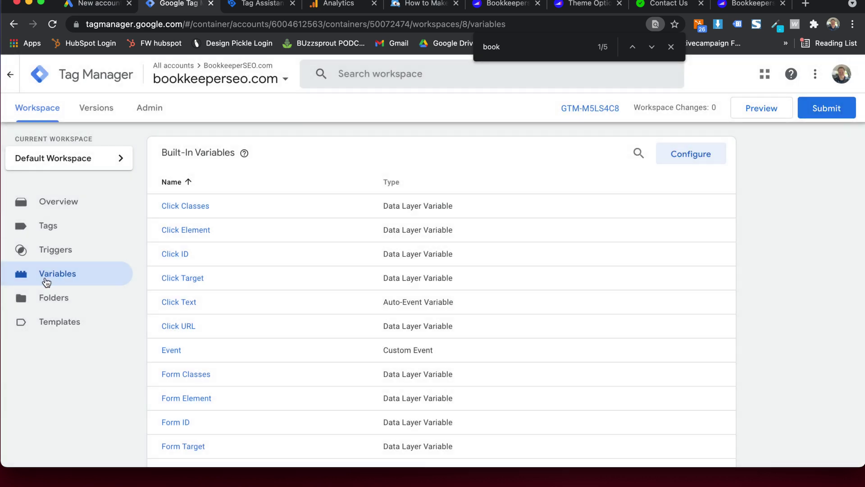
- Try disabling the Form Element built-in variable, dismiss the in-use error, and close the panel
{"action": "left_click", "coordinate": [692, 154]}
{"action": "scroll", "coordinate": [597, 236], "scroll_direction": "down", "scroll_amount": 2}
{"action": "scroll", "coordinate": [597, 236], "scroll_direction": "down", "scroll_amount": 4}
{"action": "scroll", "coordinate": [557, 212], "scroll_direction": "down", "scroll_amount": 2}
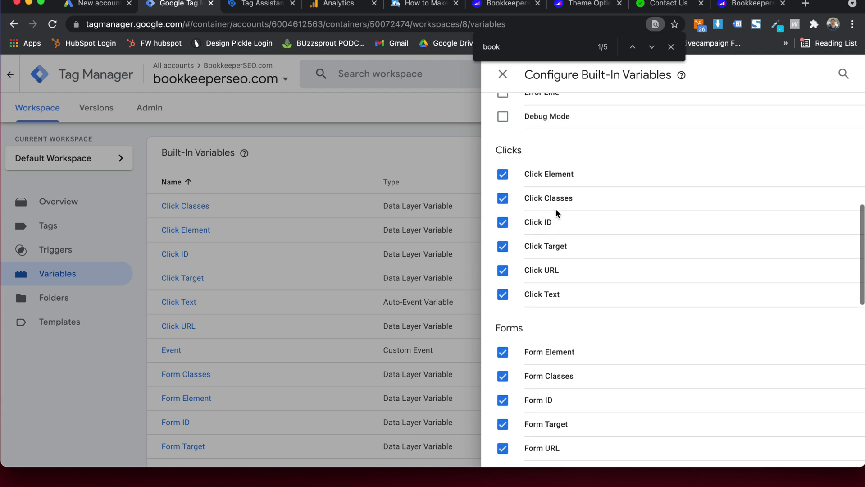
{"action": "scroll", "coordinate": [518, 293], "scroll_direction": "down", "scroll_amount": 2}
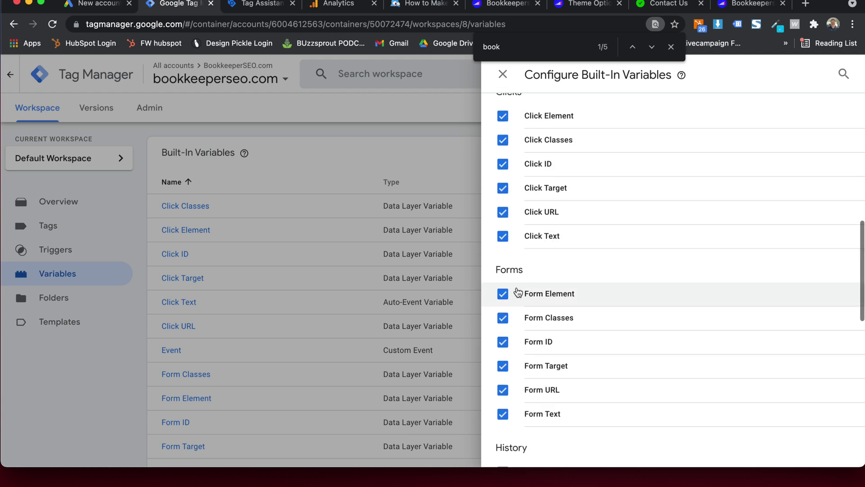
{"action": "left_click", "coordinate": [501, 293]}
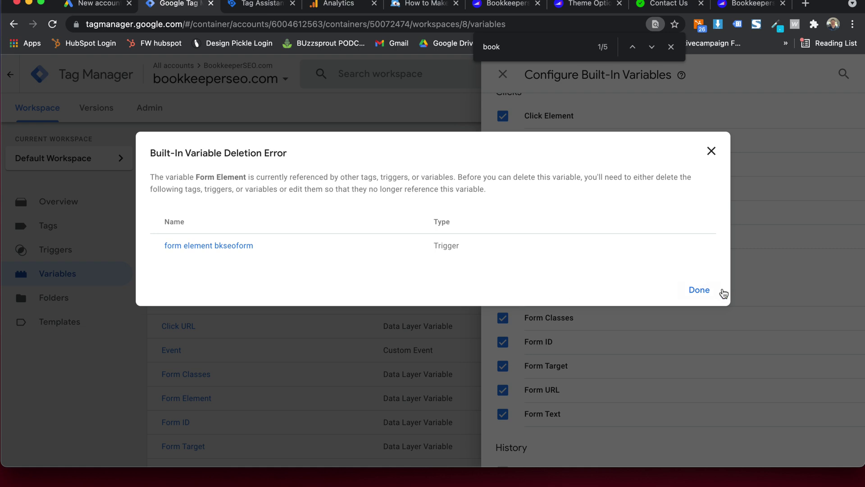
{"action": "left_click", "coordinate": [713, 150]}
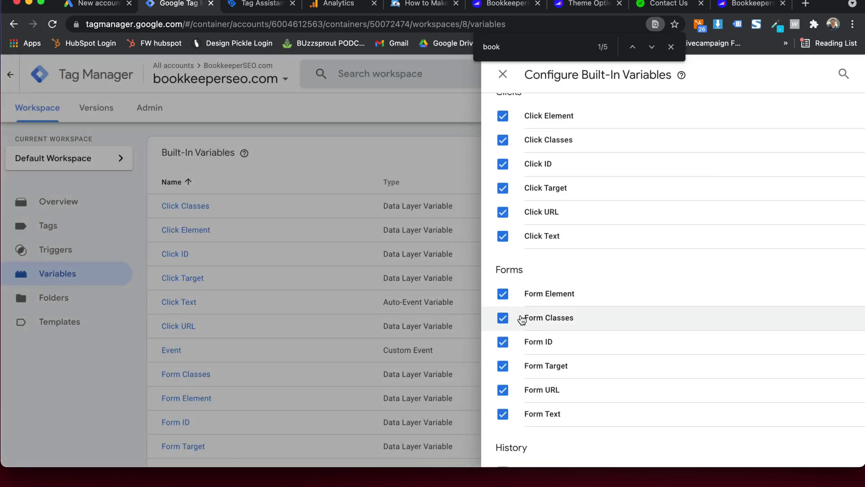
{"action": "left_click", "coordinate": [503, 75]}
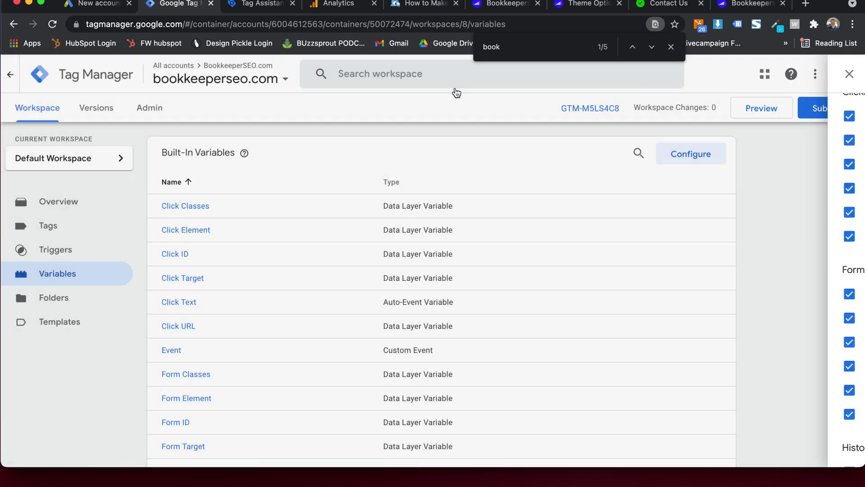
{"action": "scroll", "coordinate": [329, 270], "scroll_direction": "down", "scroll_amount": 6}
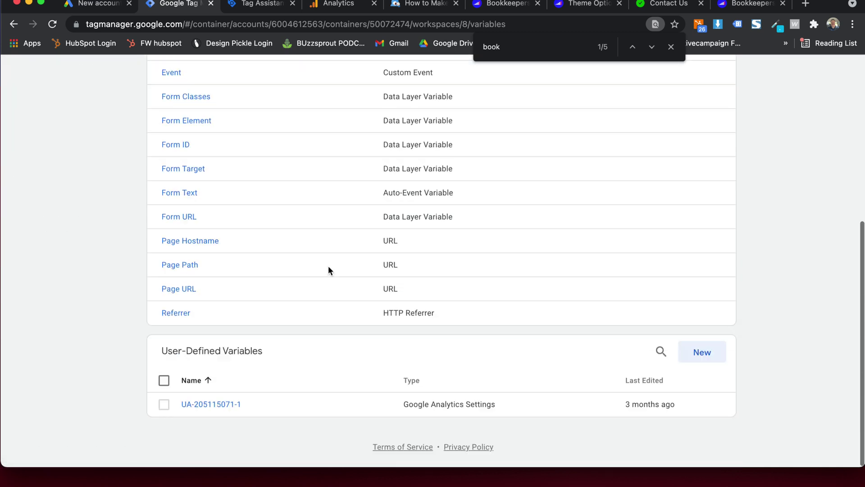
{"action": "scroll", "coordinate": [218, 223], "scroll_direction": "up", "scroll_amount": 6}
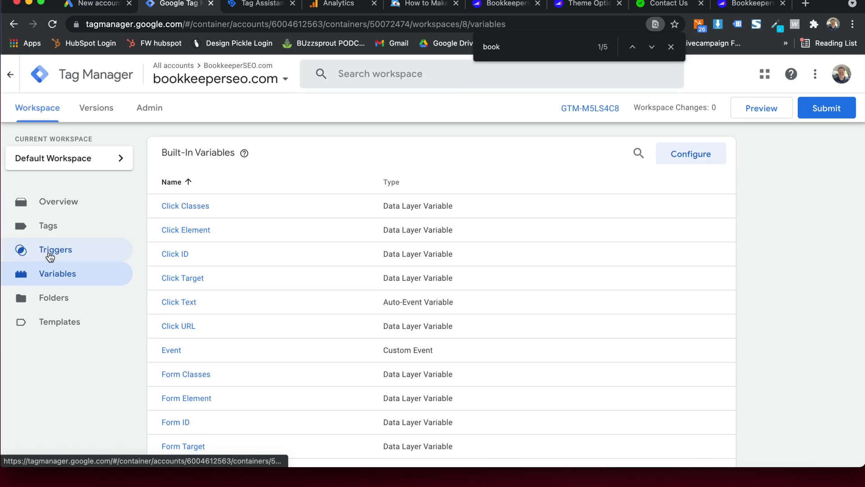
- Review the existing bkseoform FORM ID trigger's settings and close it unchanged
{"action": "left_click", "coordinate": [50, 255]}
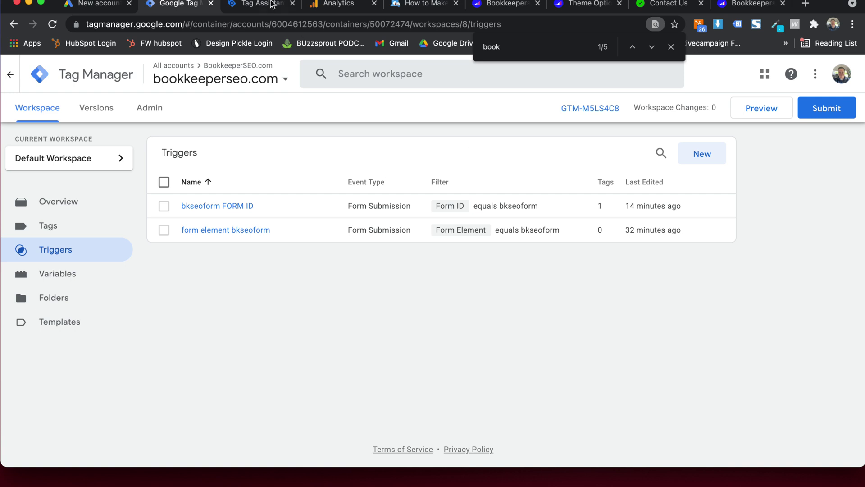
{"action": "left_click", "coordinate": [248, 3]}
{"action": "left_click", "coordinate": [180, 5]}
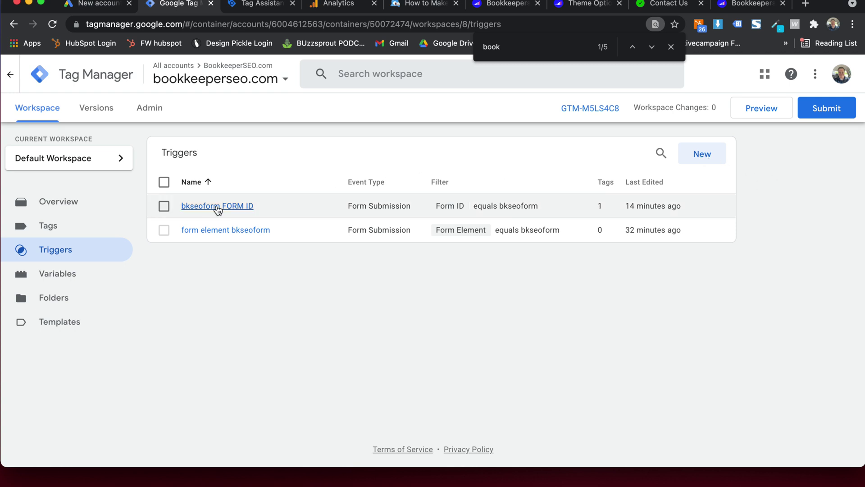
{"action": "left_click", "coordinate": [234, 207]}
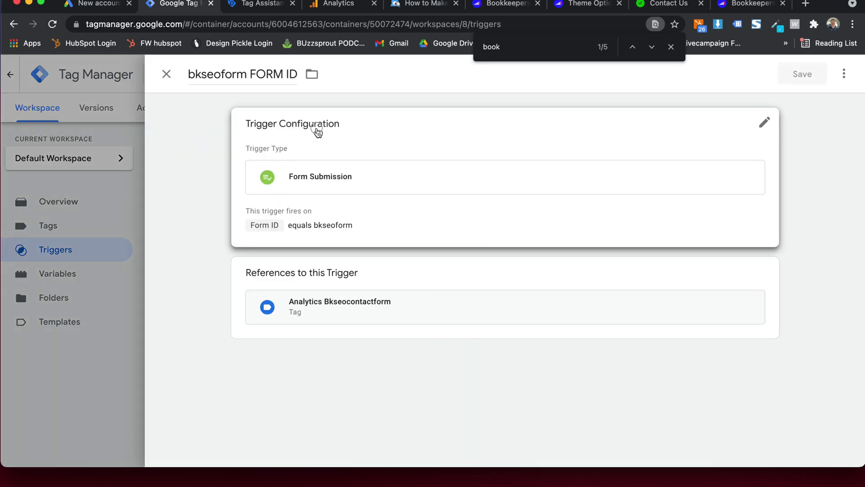
{"action": "left_click", "coordinate": [319, 131]}
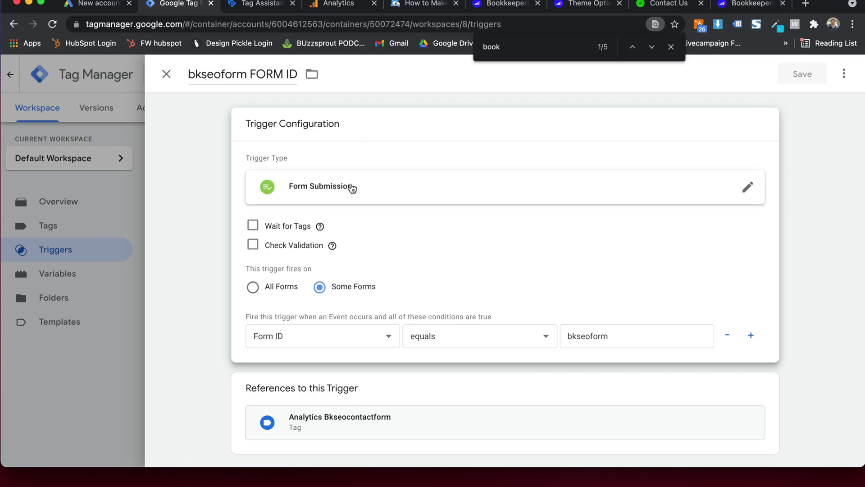
{"action": "left_click", "coordinate": [166, 74]}
- Create a new trigger named 'FORM ID - bkseoform'
{"action": "left_click", "coordinate": [707, 159]}
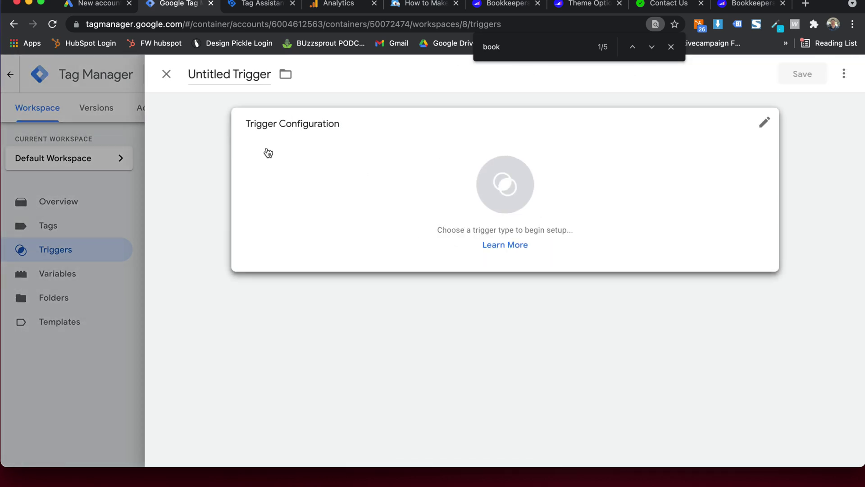
{"action": "left_click", "coordinate": [230, 77]}
{"action": "type", "text": "bkseoform"}
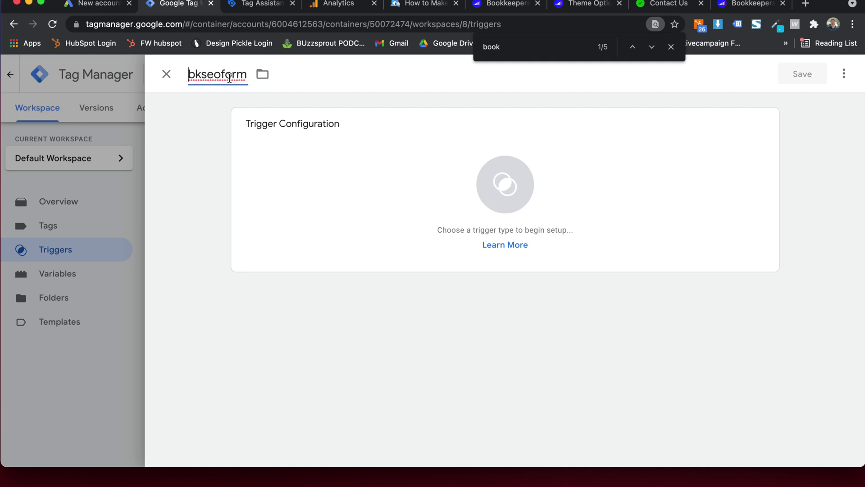
{"action": "key", "text": "Home"}
{"action": "type", "text": "FORM "}
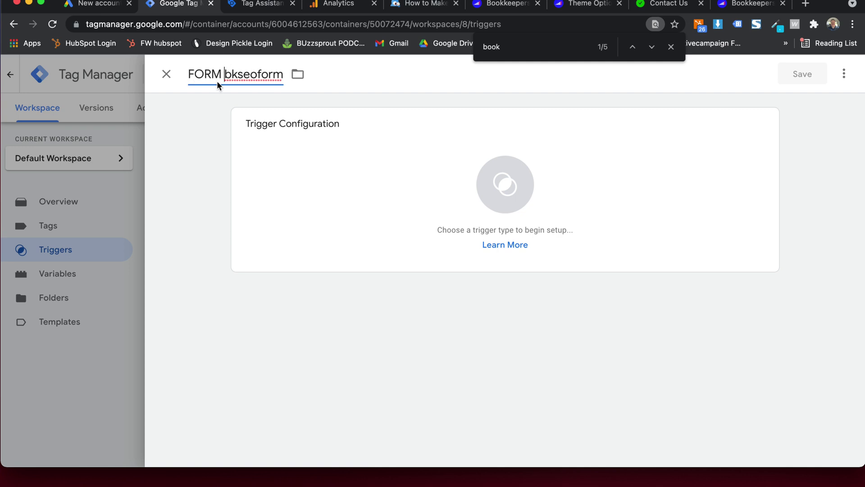
{"action": "type", "text": "ID -"}
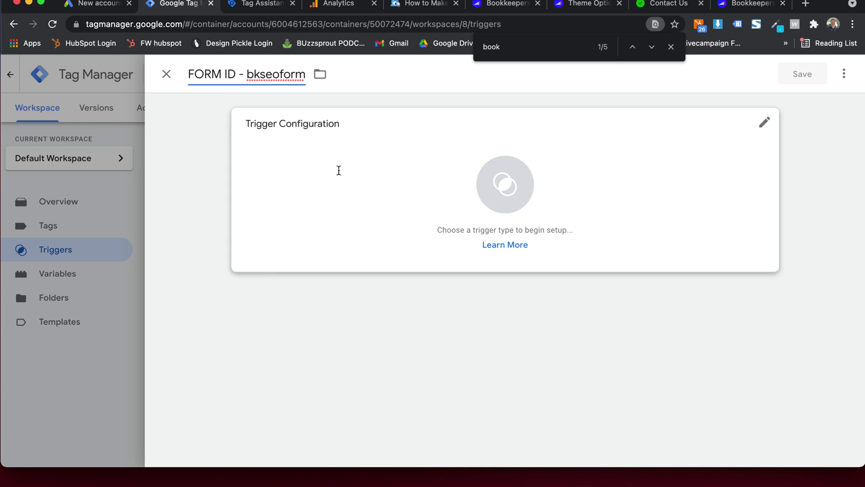
- Set the trigger type to Form Submission
{"action": "left_click", "coordinate": [337, 174]}
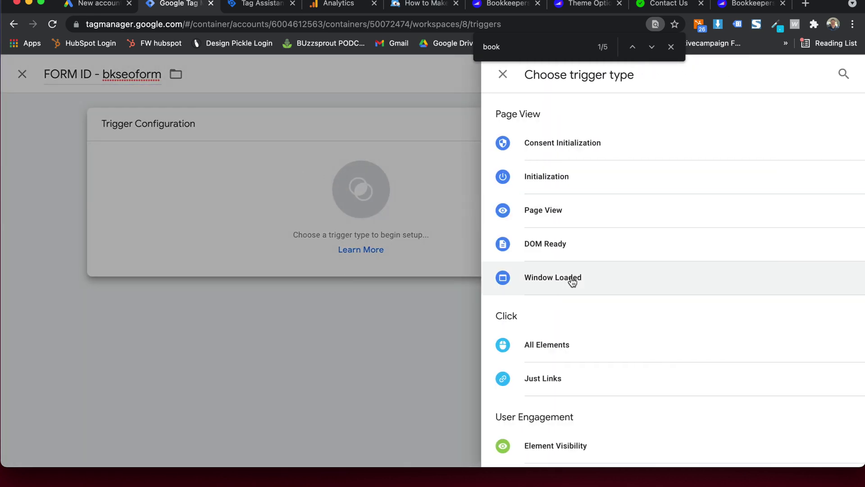
{"action": "scroll", "coordinate": [571, 279], "scroll_direction": "down", "scroll_amount": 5}
{"action": "scroll", "coordinate": [570, 276], "scroll_direction": "down", "scroll_amount": 1}
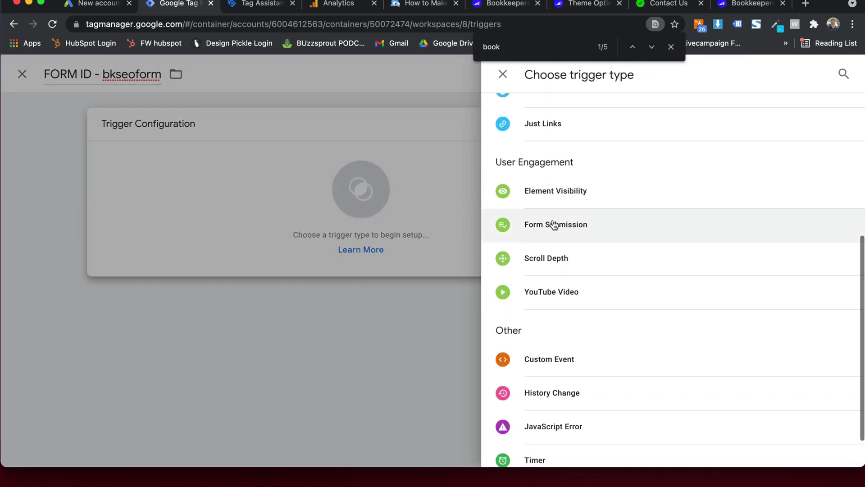
{"action": "left_click", "coordinate": [553, 227]}
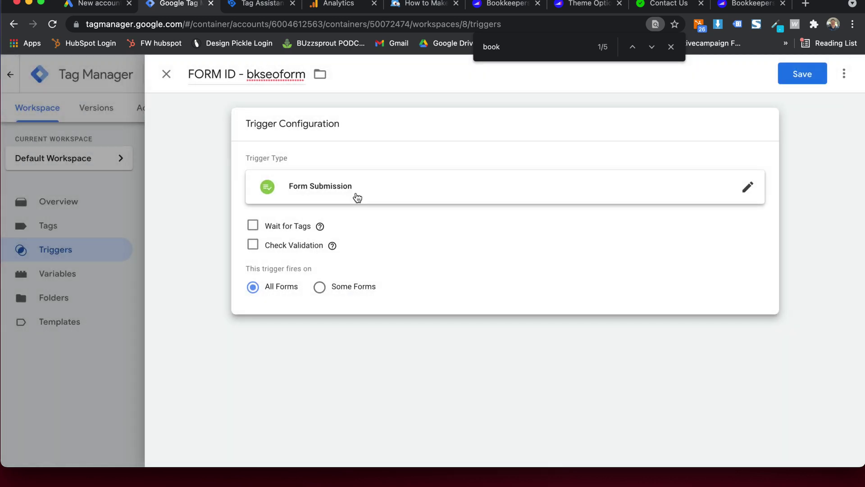
{"action": "left_click", "coordinate": [671, 46]}
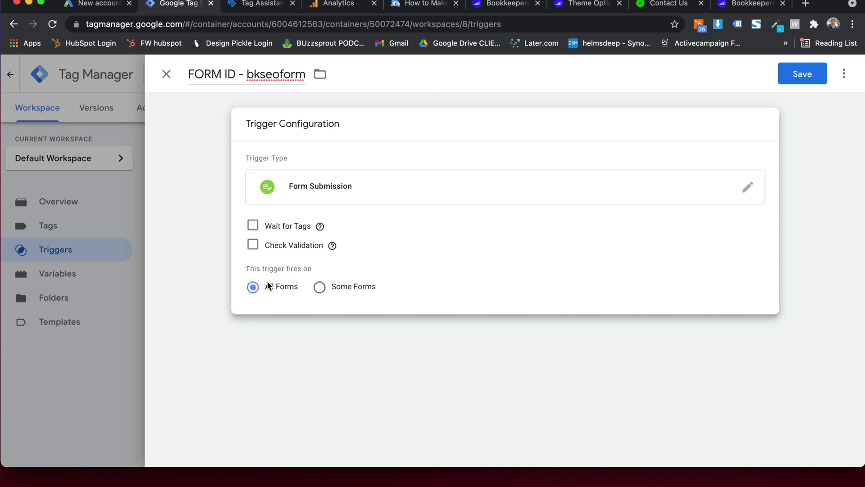
- Fire on Some Forms where Form ID equals bkseoform, and save the trigger
{"action": "left_click", "coordinate": [321, 288]}
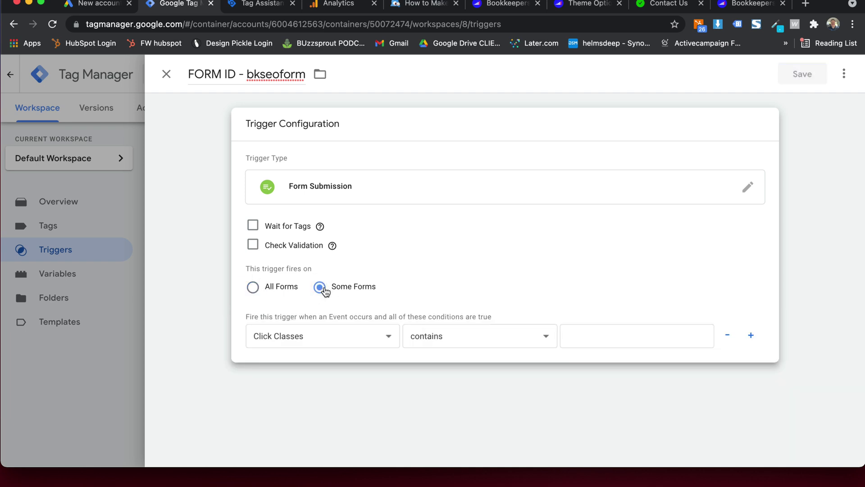
{"action": "left_click", "coordinate": [302, 338]}
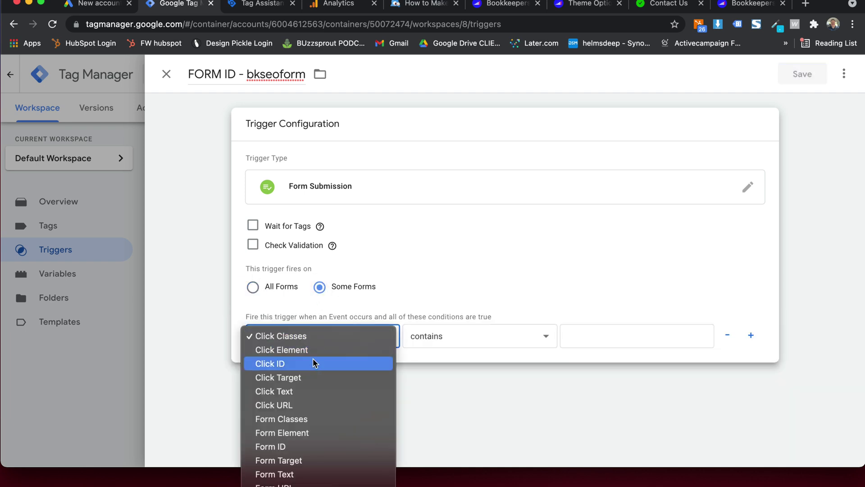
{"action": "left_click", "coordinate": [290, 447]}
{"action": "left_click", "coordinate": [297, 338]}
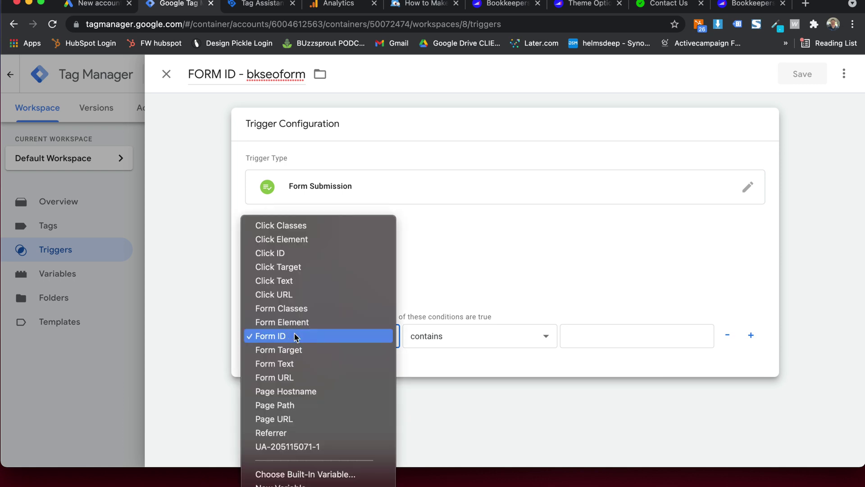
{"action": "left_click", "coordinate": [293, 336]}
{"action": "left_click", "coordinate": [421, 336]}
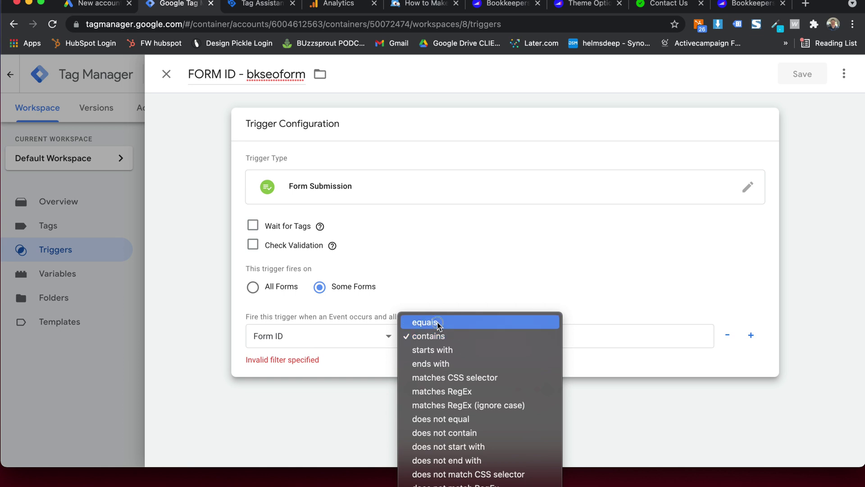
{"action": "left_click", "coordinate": [440, 322]}
{"action": "left_click", "coordinate": [580, 338]}
{"action": "type", "text": "bkseoform"}
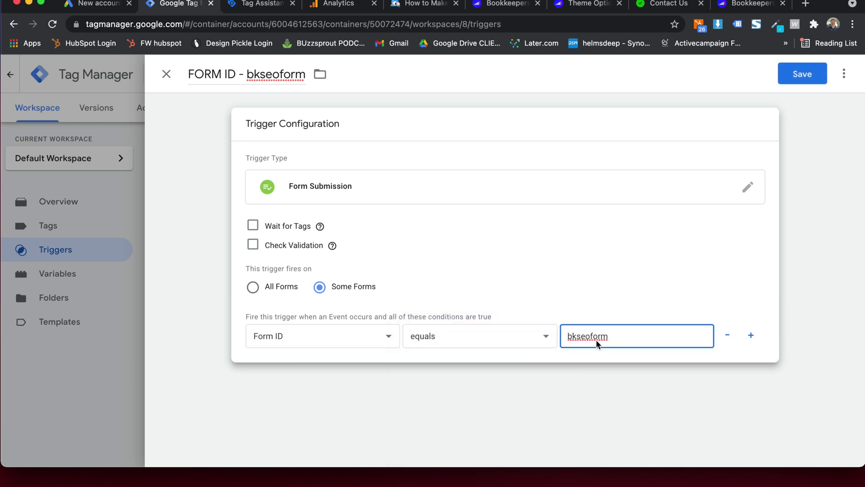
{"action": "scroll", "coordinate": [596, 340], "scroll_direction": "up", "scroll_amount": 5}
{"action": "scroll", "coordinate": [596, 340], "scroll_direction": "down", "scroll_amount": 5}
{"action": "left_click", "coordinate": [793, 80]}
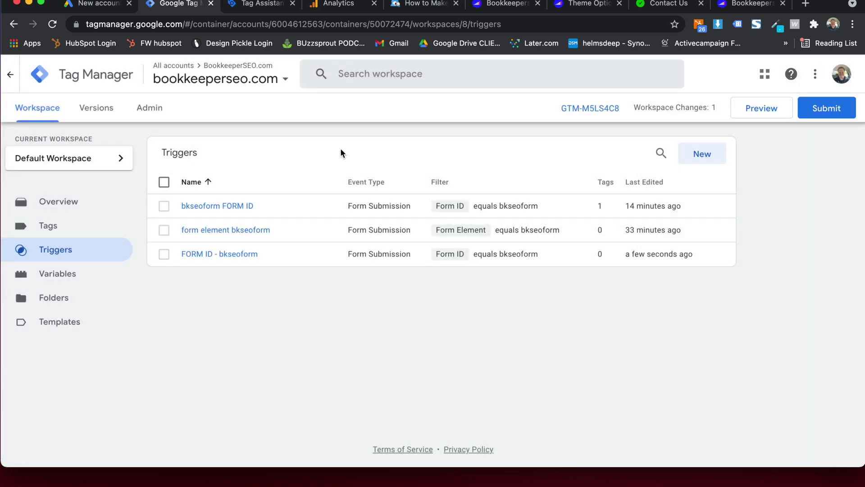
- Delete the FORM ID - bkseoform trigger
{"action": "left_click", "coordinate": [165, 255]}
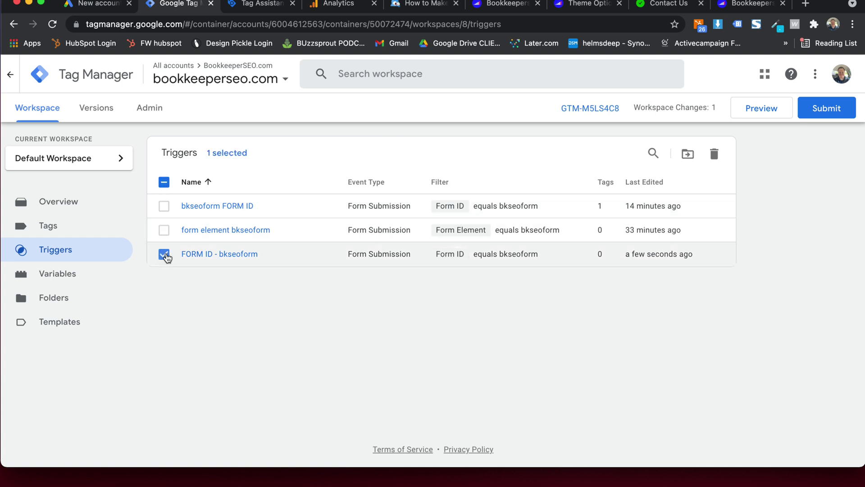
{"action": "left_click", "coordinate": [714, 154]}
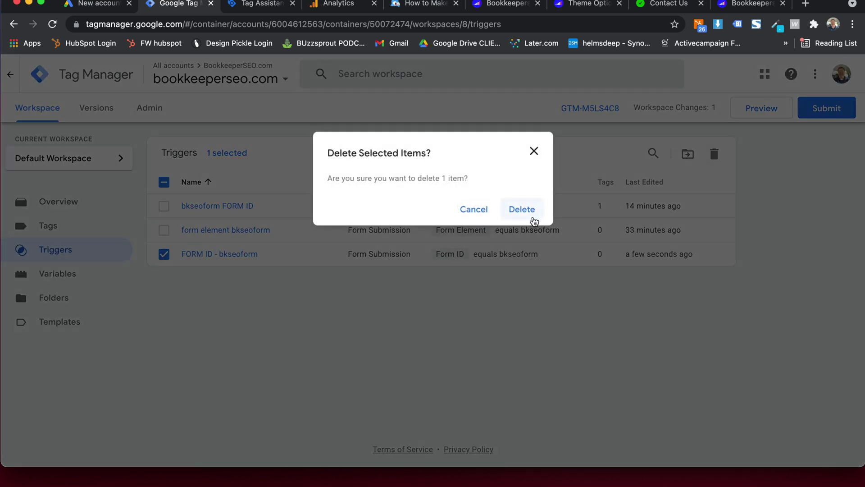
{"action": "left_click", "coordinate": [534, 221]}
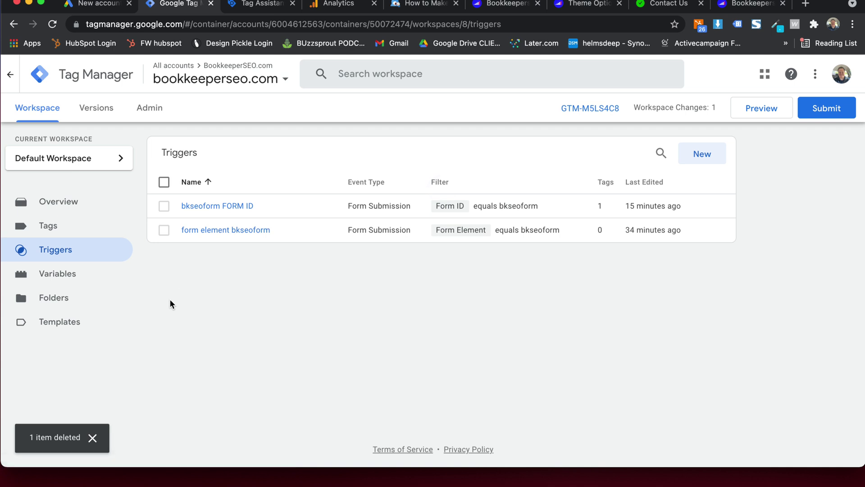
- On the Tags list, start a new tag and discard it empty
{"action": "left_click", "coordinate": [57, 226]}
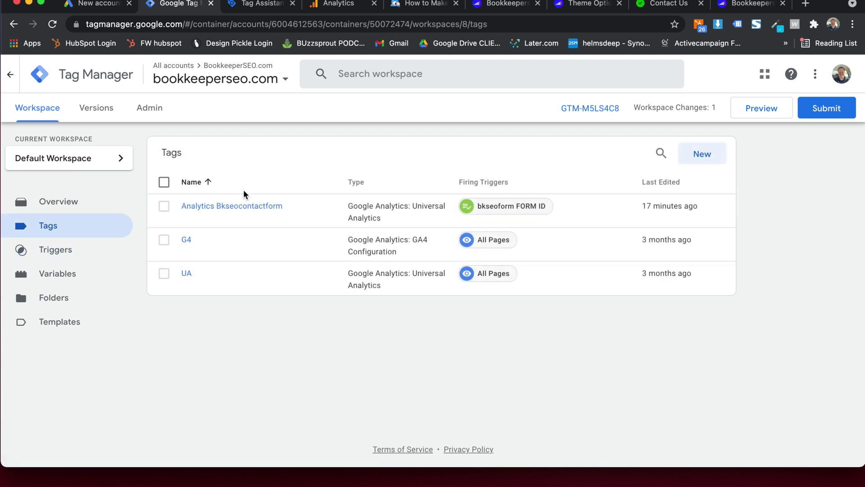
{"action": "left_click", "coordinate": [712, 155]}
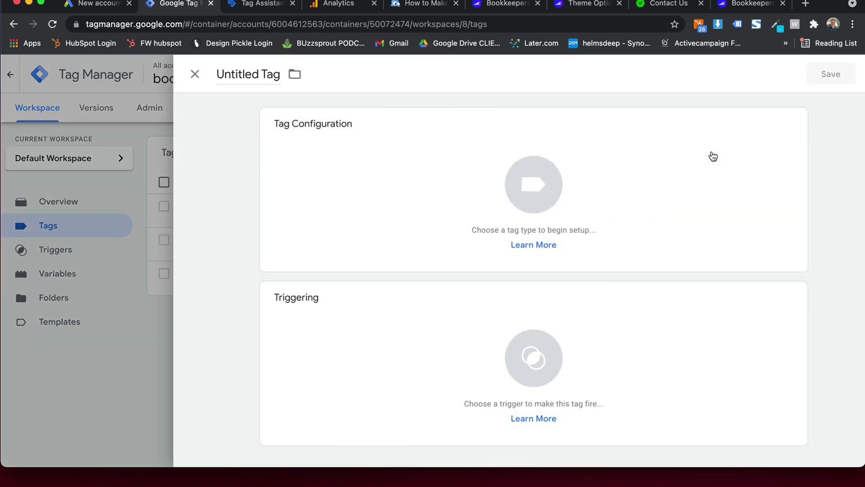
{"action": "left_click", "coordinate": [167, 74]}
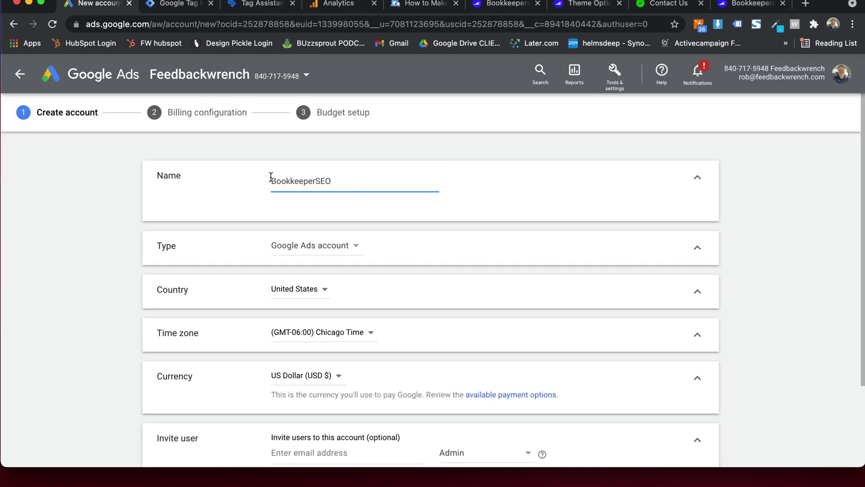
- Confirm the BookkeeperSEO account details (United States, Chicago time, US Dollar) and continue to billing
{"action": "scroll", "coordinate": [314, 180], "scroll_direction": "down", "scroll_amount": 1}
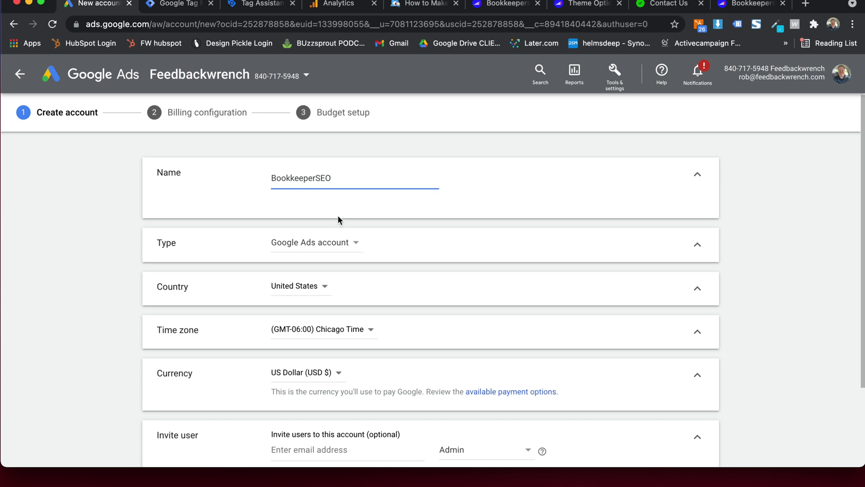
{"action": "scroll", "coordinate": [311, 248], "scroll_direction": "down", "scroll_amount": 3}
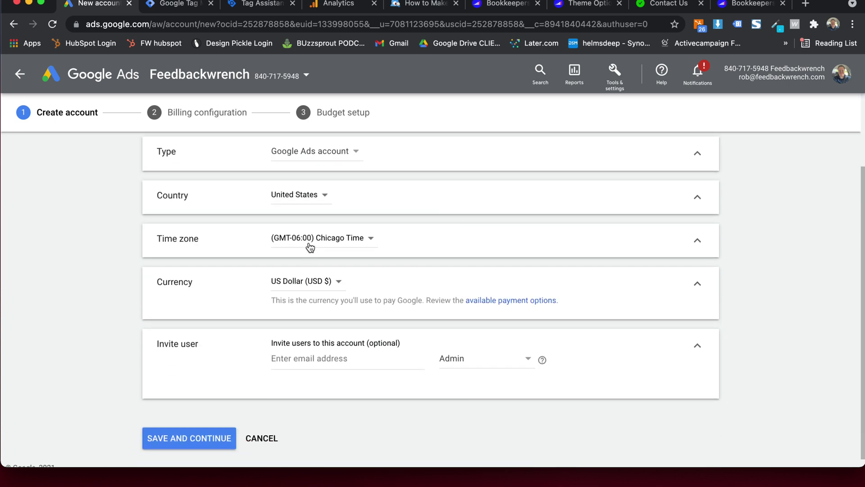
{"action": "scroll", "coordinate": [256, 386], "scroll_direction": "up", "scroll_amount": 3}
{"action": "scroll", "coordinate": [245, 218], "scroll_direction": "down", "scroll_amount": 3}
{"action": "left_click", "coordinate": [179, 437]}
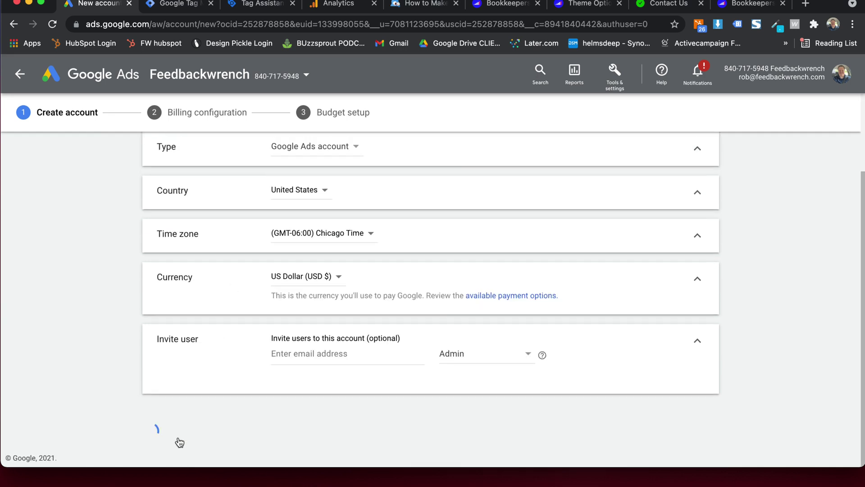